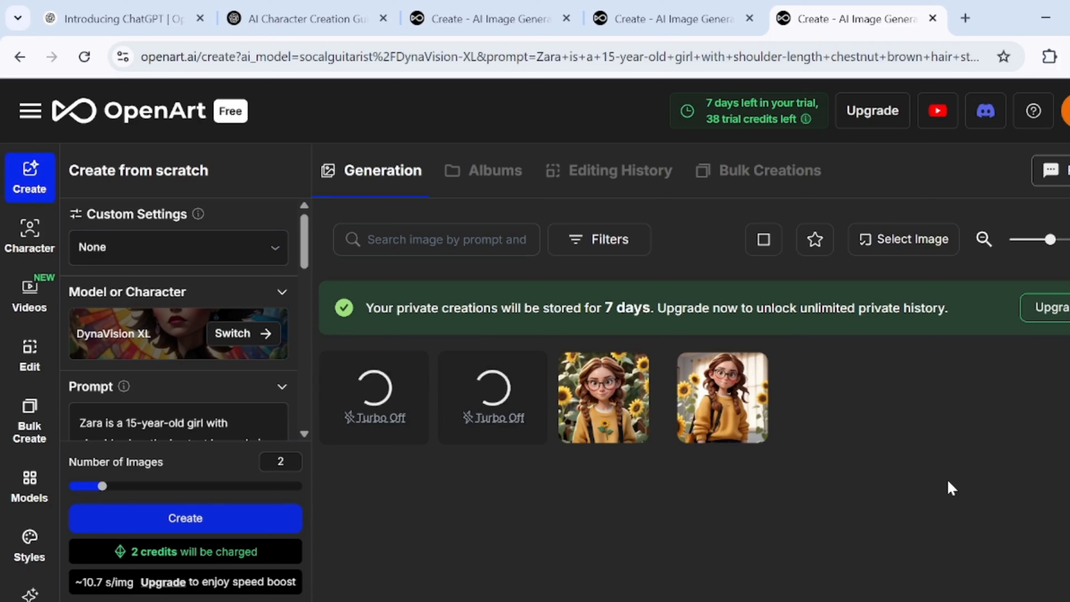
# - Clear the existing character prompt in OpenArt, and copy the full Scene 1 "Spring Park Sketching" text from the ChatGPT conversation
pyautogui.click(231, 424)
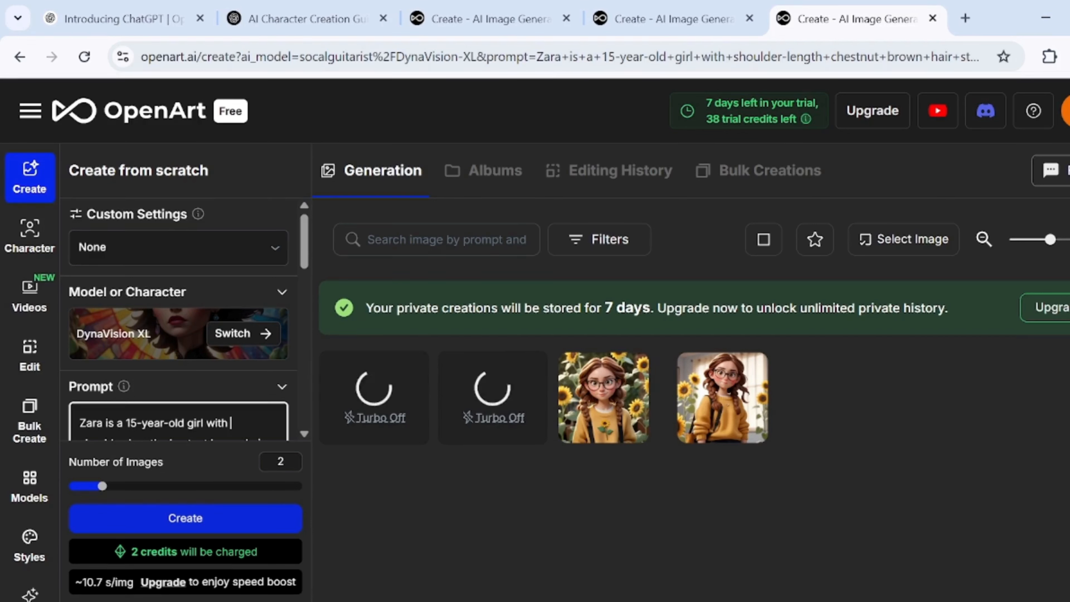
pyautogui.hotkey('ctrl', 'a')
pyautogui.press('BackSpace')
pyautogui.click(308, 19)
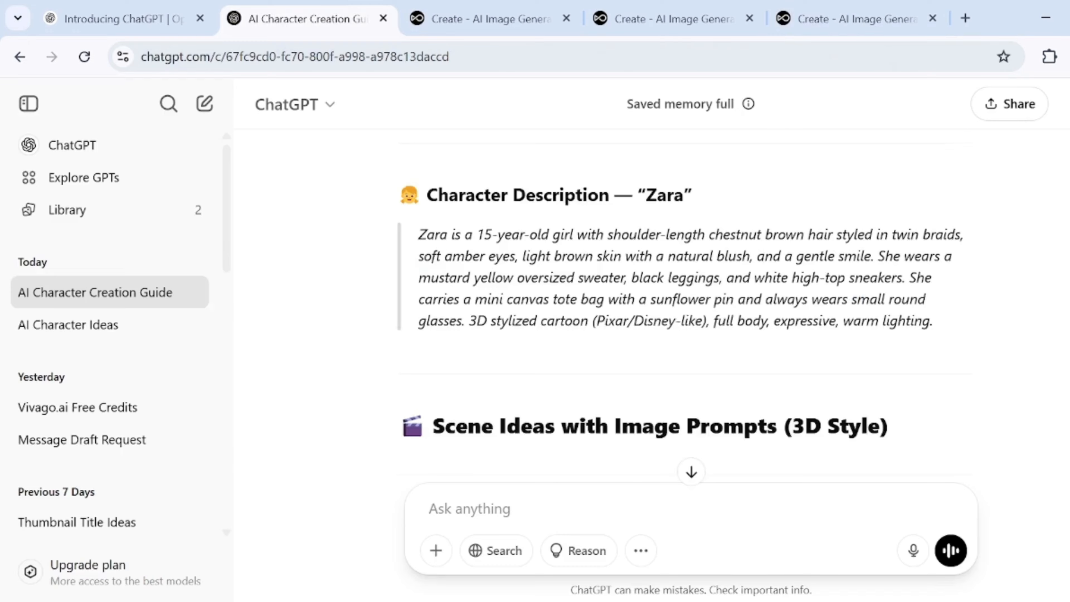
pyautogui.scroll(-6, 683, 325)
pyautogui.moveTo(419, 304); pyautogui.dragTo(493, 415)
pyautogui.hotkey('ctrl', 'c')
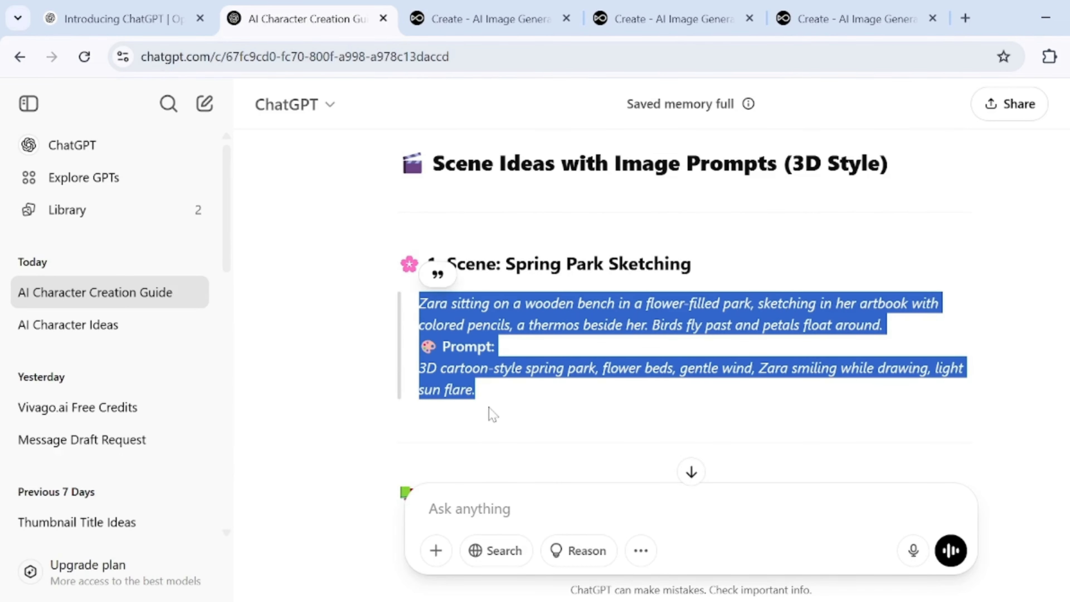
# - Switch back to OpenArt and generate two images from the copied Spring Park Sketching text
pyautogui.click(856, 18)
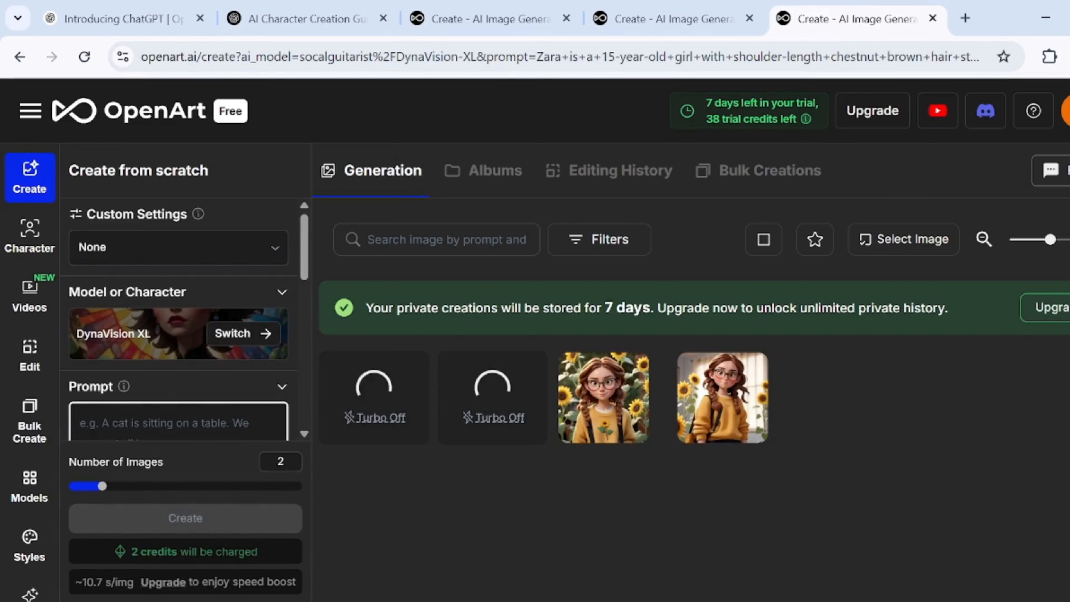
pyautogui.hotkey('ctrl', 'v')
pyautogui.click(175, 523)
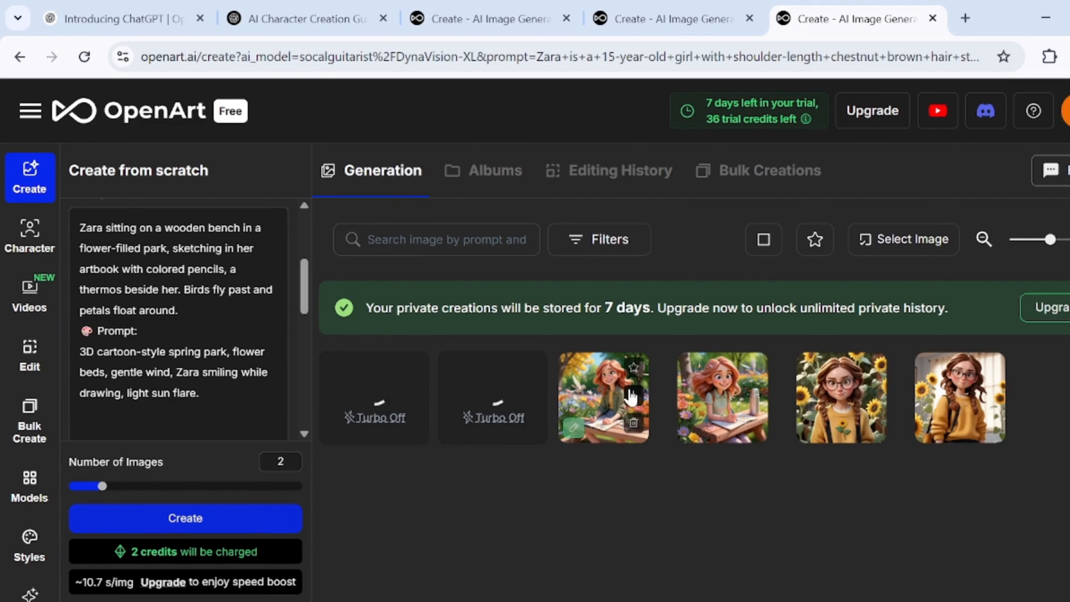
# - View both newly generated park bench images at full size, one after the other
pyautogui.click(712, 417)
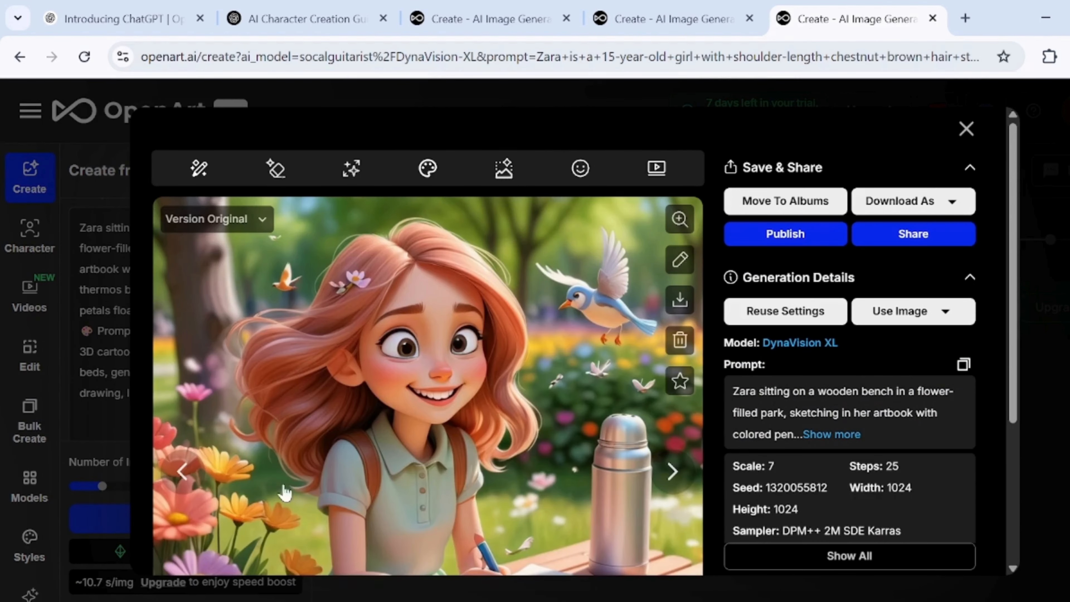
pyautogui.click(182, 471)
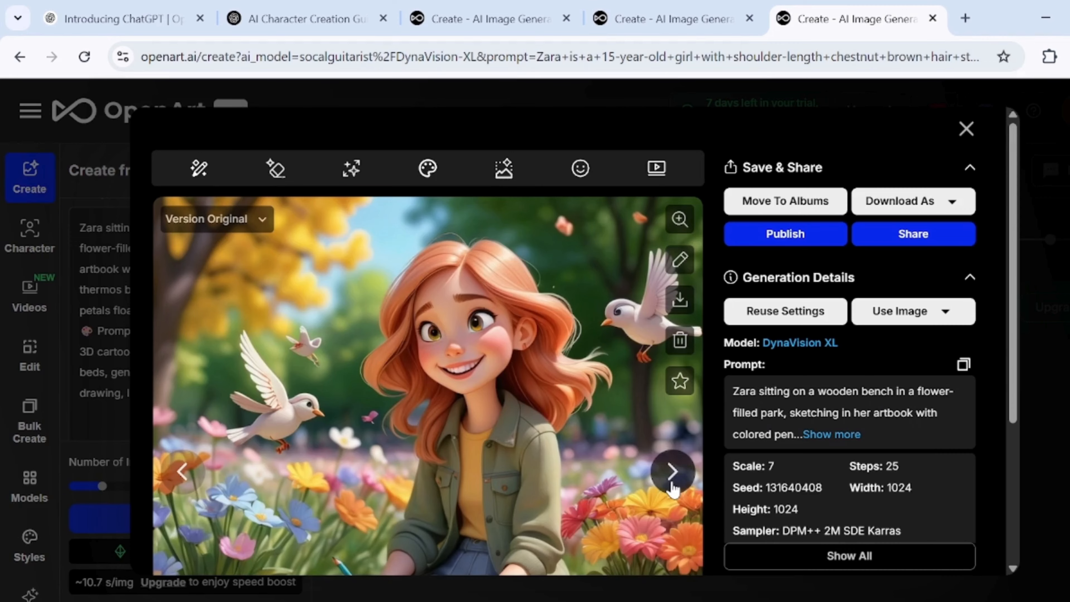
pyautogui.click(967, 129)
# - Open the park image of the girl in the green jacket and copy its seed number, 131640408
pyautogui.click(594, 393)
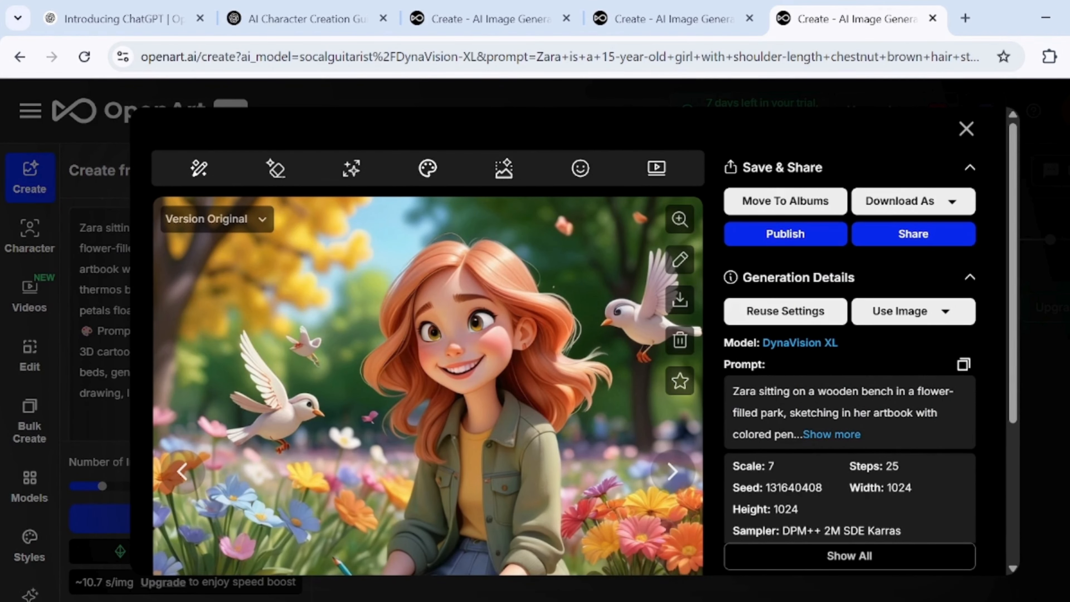
pyautogui.doubleClick(832, 488)
pyautogui.hotkey('ctrl', 'c')
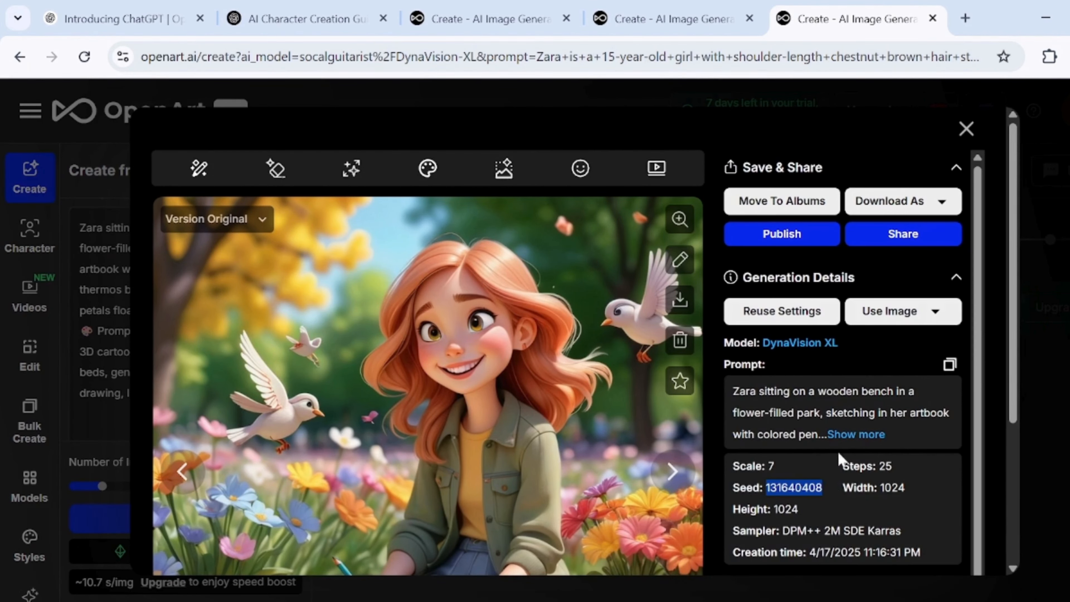
# - Enable a custom seed in the advanced generation settings and set it to 131640408
pyautogui.click(966, 128)
pyautogui.scroll(-5, 231, 390)
pyautogui.scroll(-3, 231, 389)
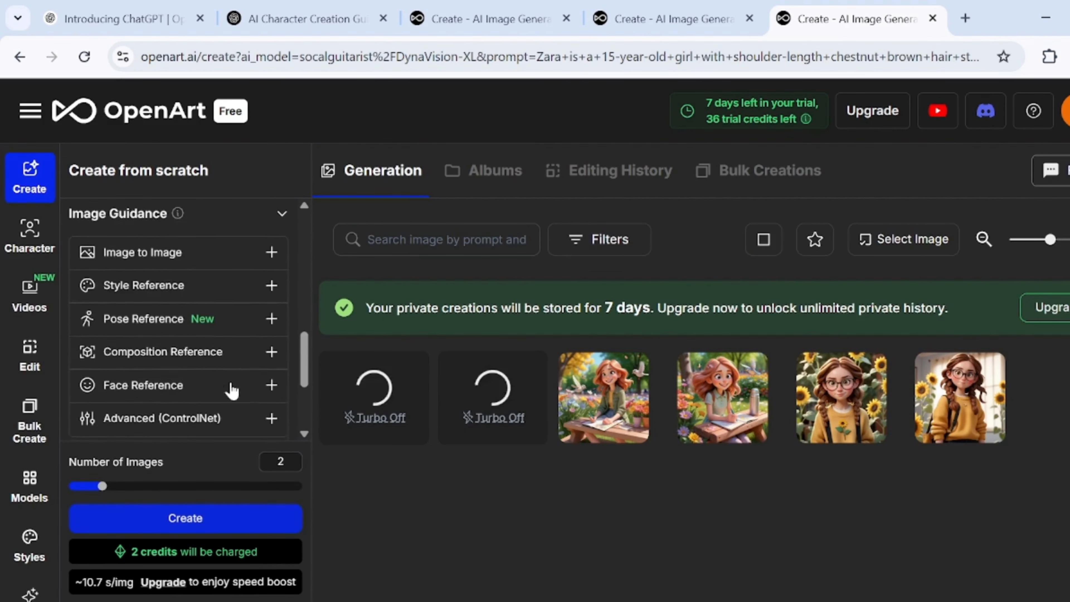
pyautogui.click(271, 386)
pyautogui.scroll(-4, 210, 407)
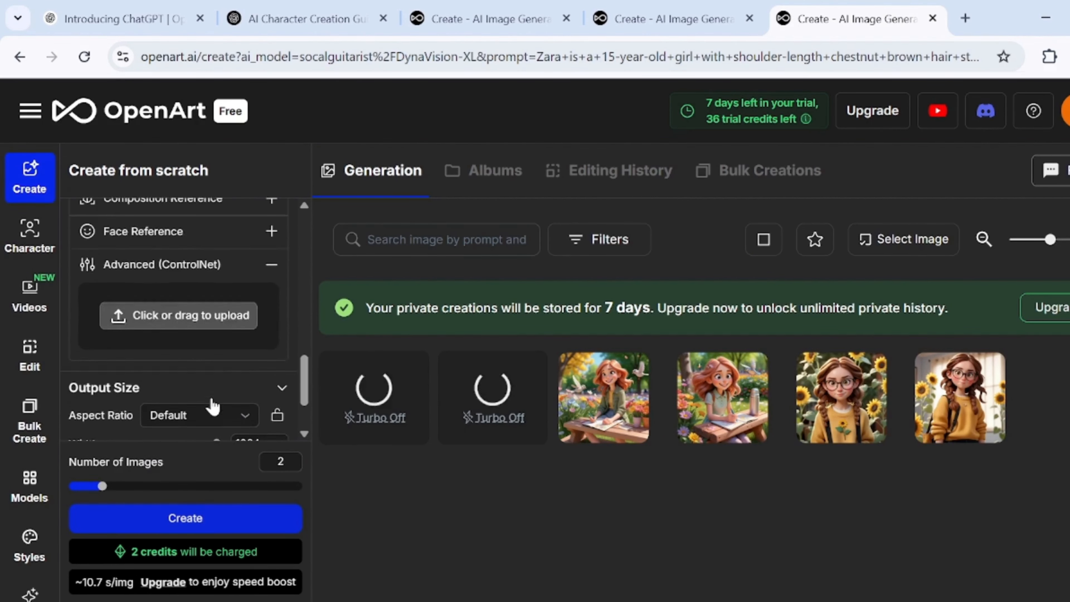
pyautogui.scroll(-5, 228, 432)
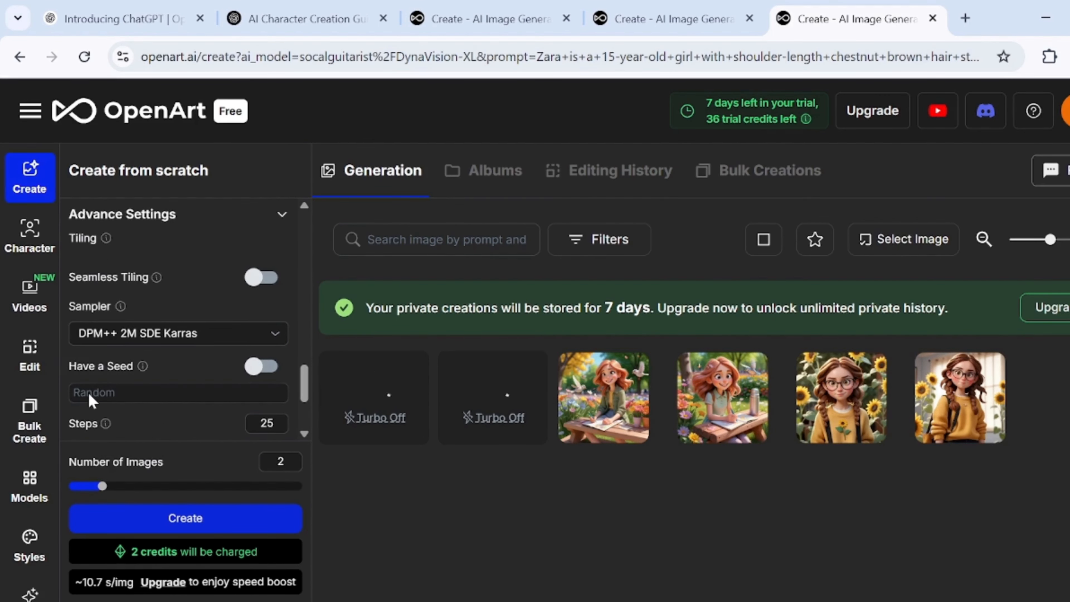
pyautogui.scroll(-2, 152, 380)
pyautogui.scroll(1, 155, 382)
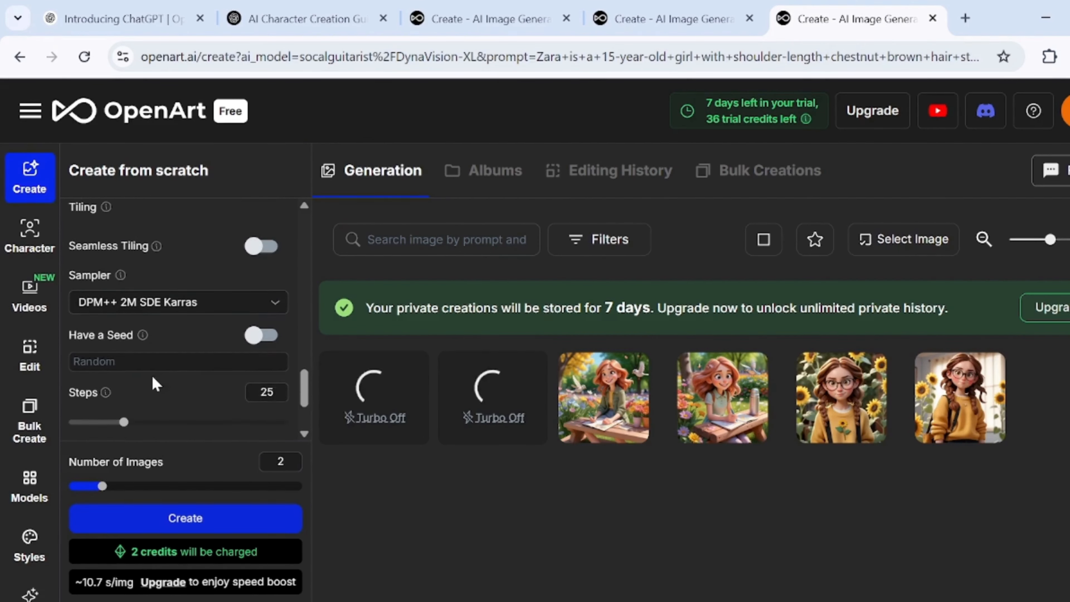
pyautogui.click(261, 348)
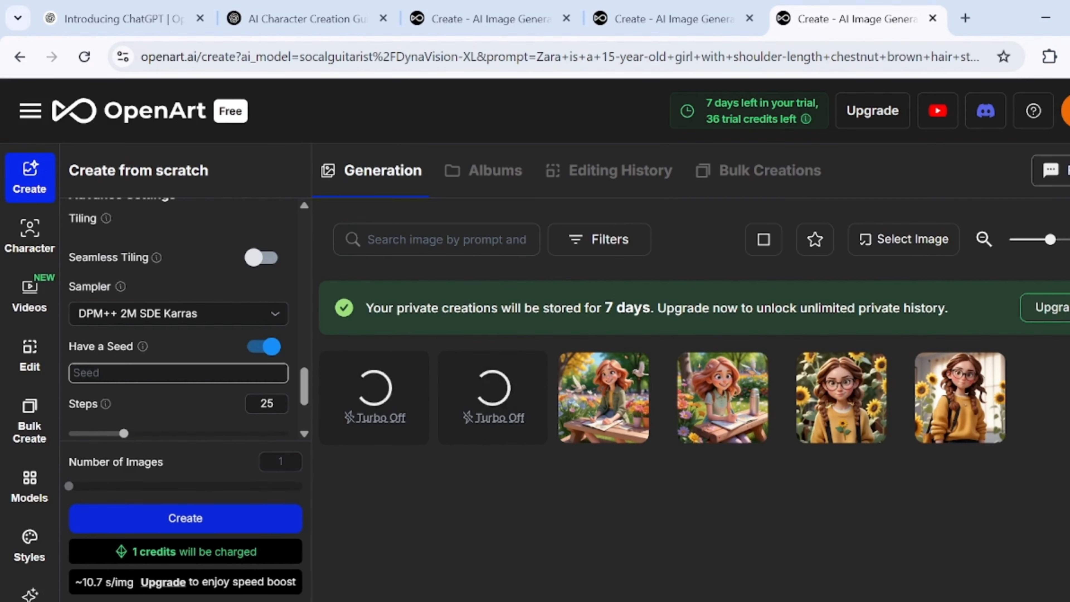
pyautogui.click(168, 373)
pyautogui.hotkey('ctrl', 'v')
# - Empty the prompt and copy the full Scene 2 "Studying at a Cozy Café" text from the ChatGPT conversation
pyautogui.scroll(10, 237, 263)
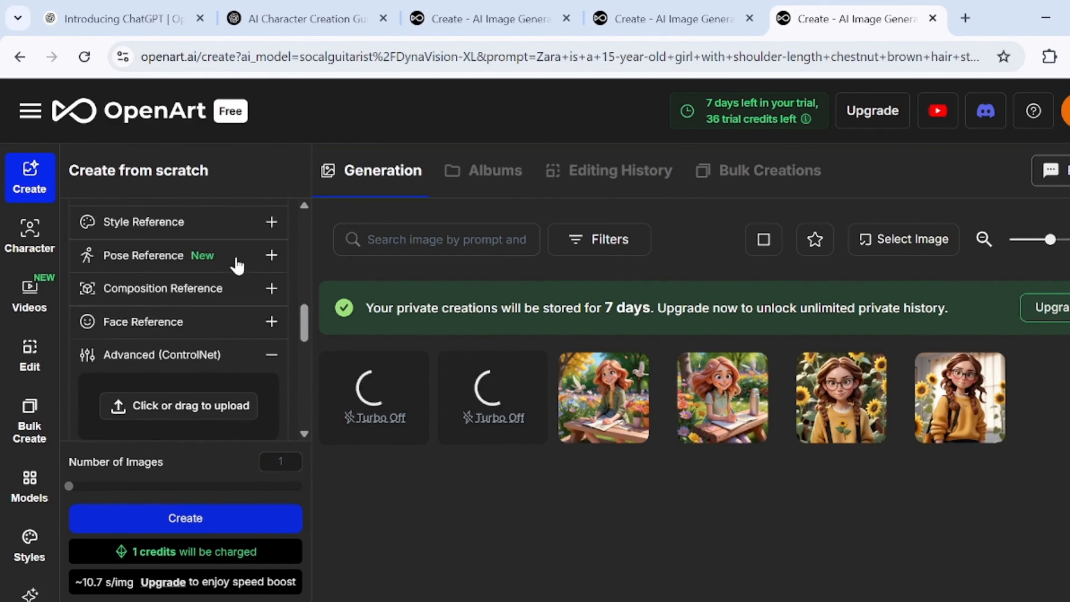
pyautogui.hotkey('ctrl', 'a')
pyautogui.press('BackSpace')
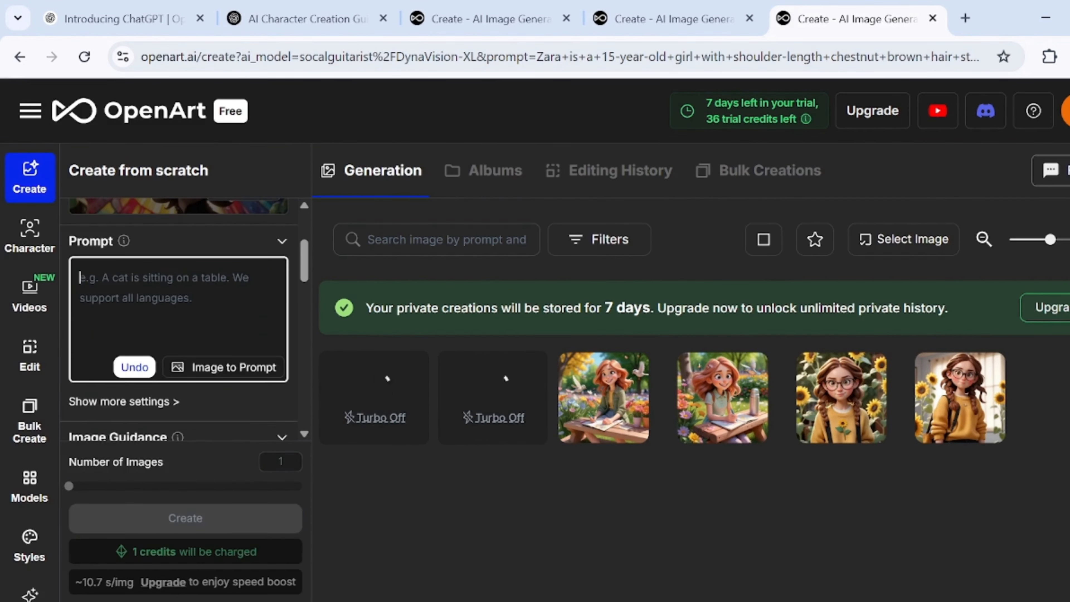
pyautogui.click(308, 19)
pyautogui.scroll(-5, 674, 338)
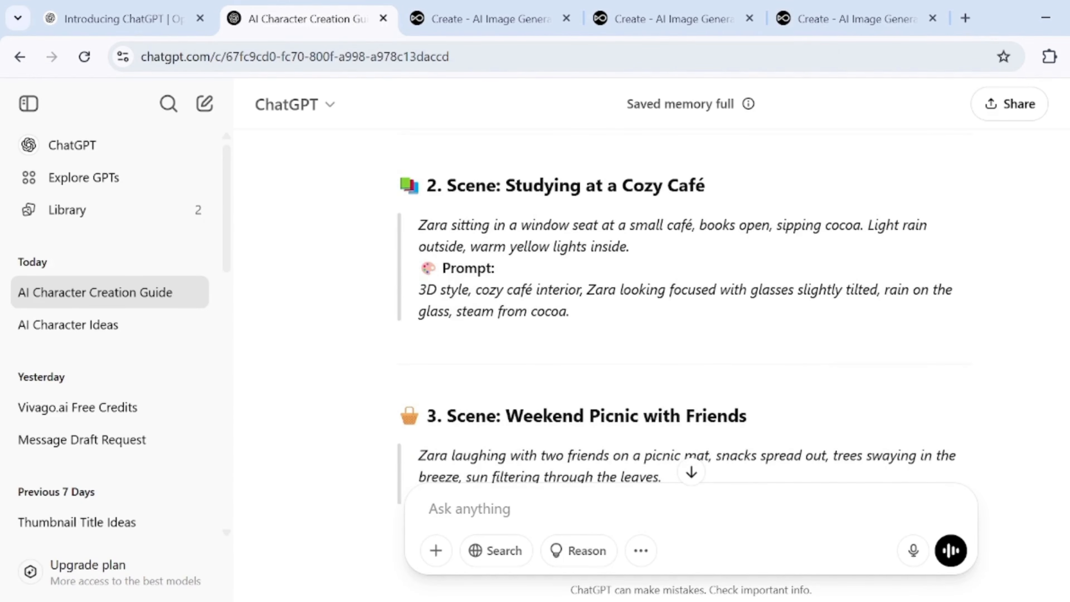
pyautogui.moveTo(419, 225); pyautogui.dragTo(569, 327)
pyautogui.hotkey('ctrl', 'c')
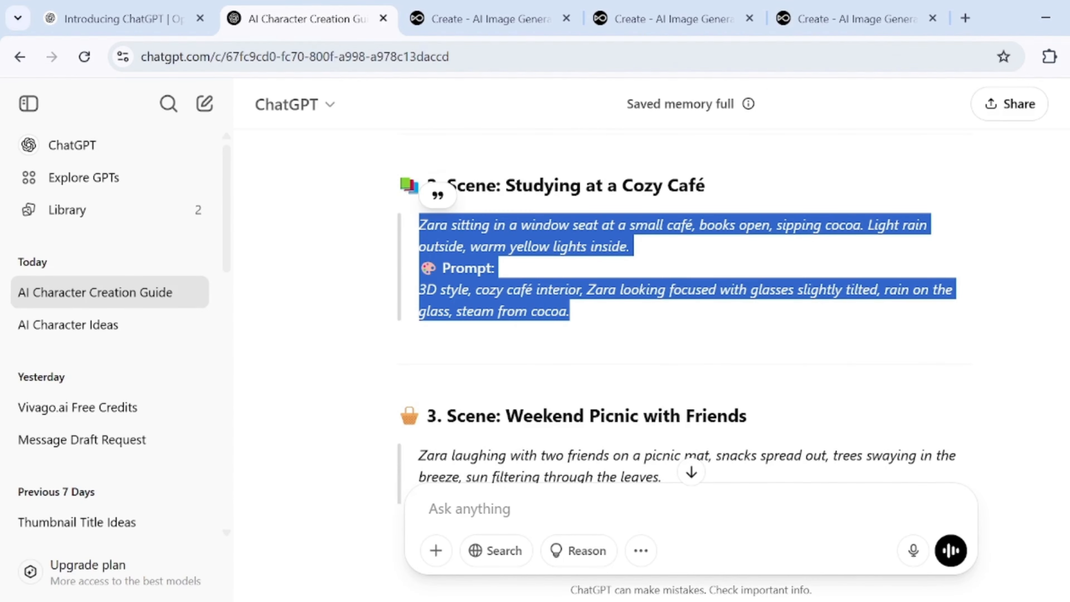
# - Return to OpenArt and generate one image from the copied Cozy Café text
pyautogui.click(806, 21)
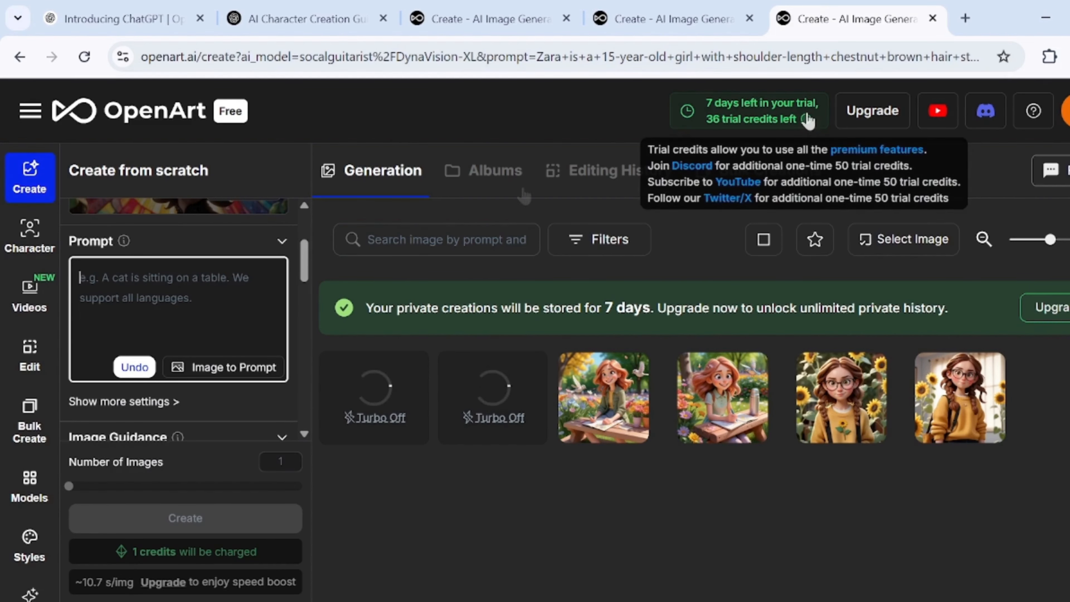
pyautogui.hotkey('ctrl', 'v')
pyautogui.click(208, 520)
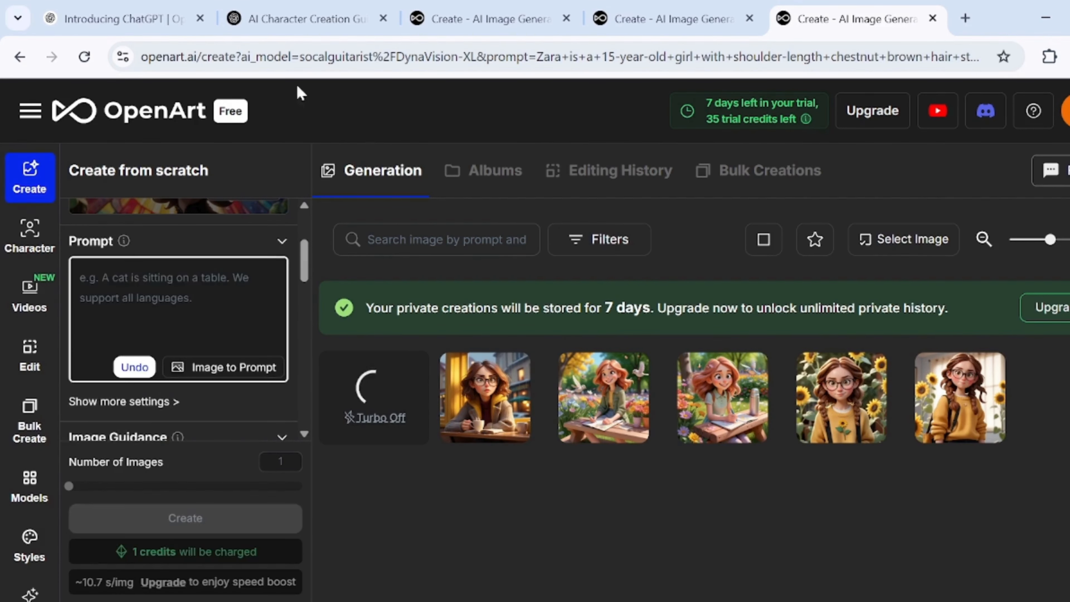
# - Switch to the ChatGPT conversation and copy the full Scene 3 "Weekend Picnic with Friends" text
pyautogui.click(323, 7)
pyautogui.scroll(-3, 439, 294)
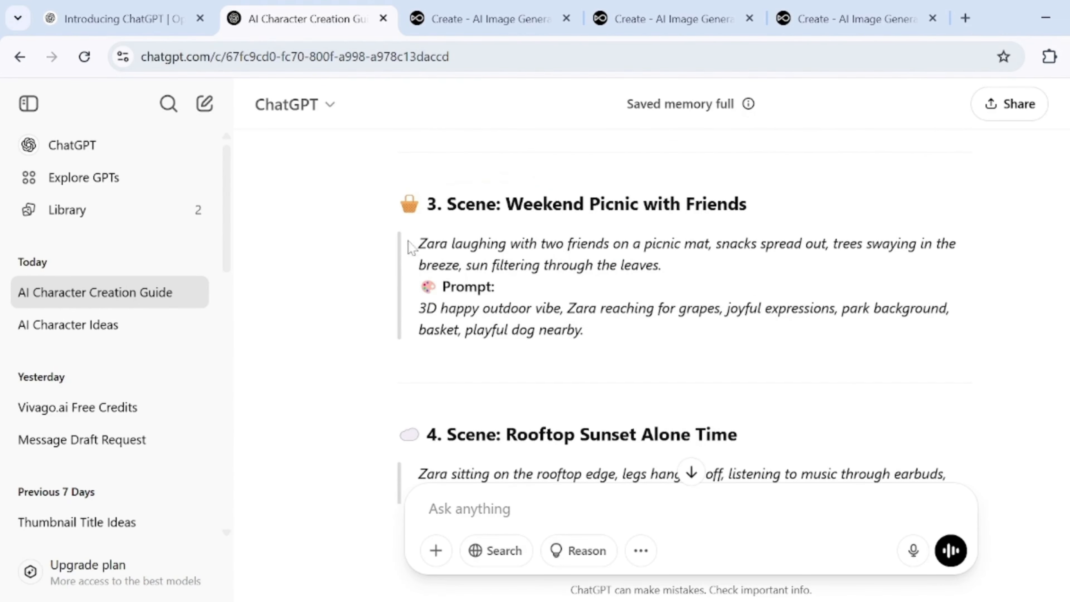
pyautogui.moveTo(409, 245); pyautogui.dragTo(591, 343)
pyautogui.hotkey('ctrl', 'c')
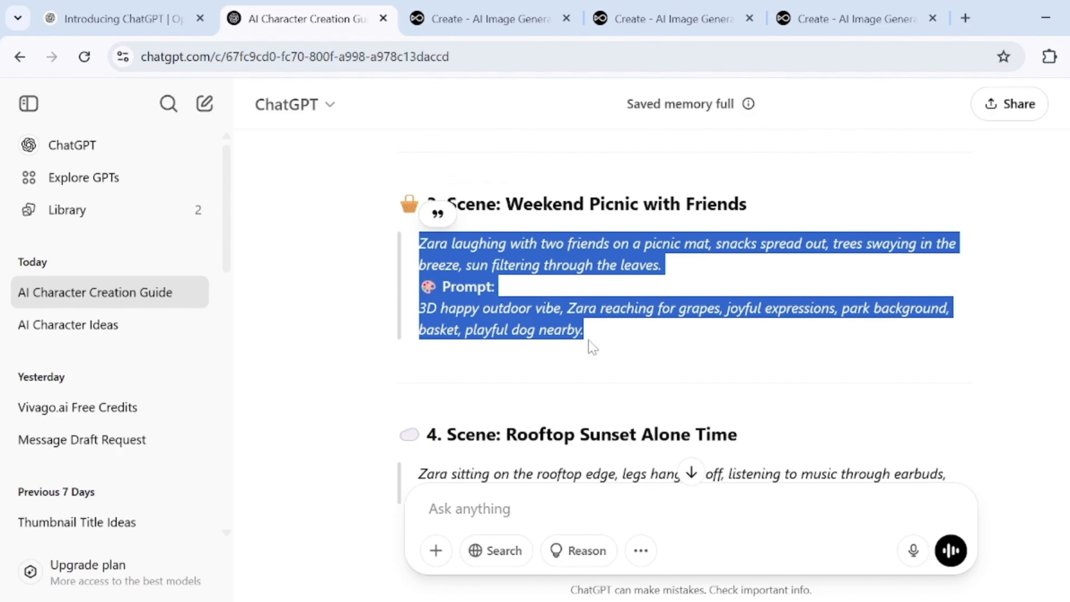
# - Go back to OpenArt and generate one image from the copied Weekend Picnic with Friends text
pyautogui.click(855, 19)
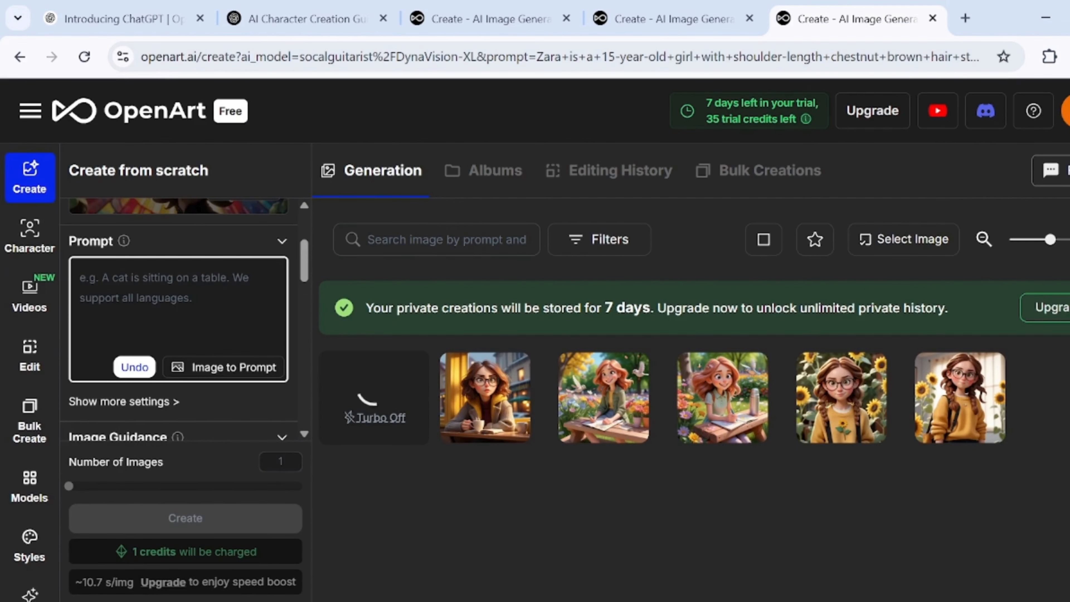
pyautogui.hotkey('ctrl', 'v')
pyautogui.click(164, 520)
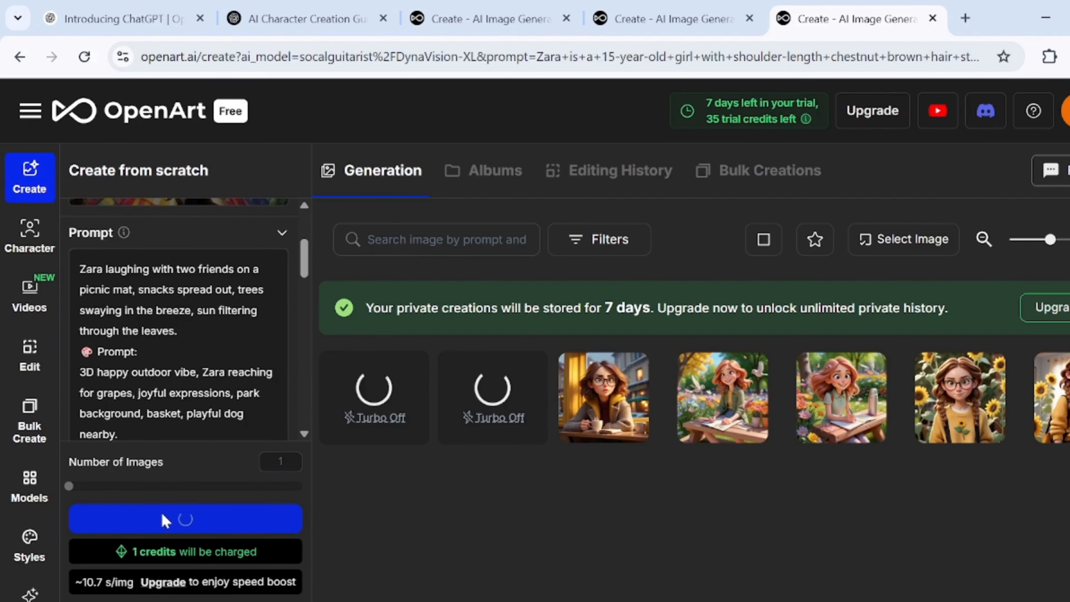
pyautogui.click(163, 520)
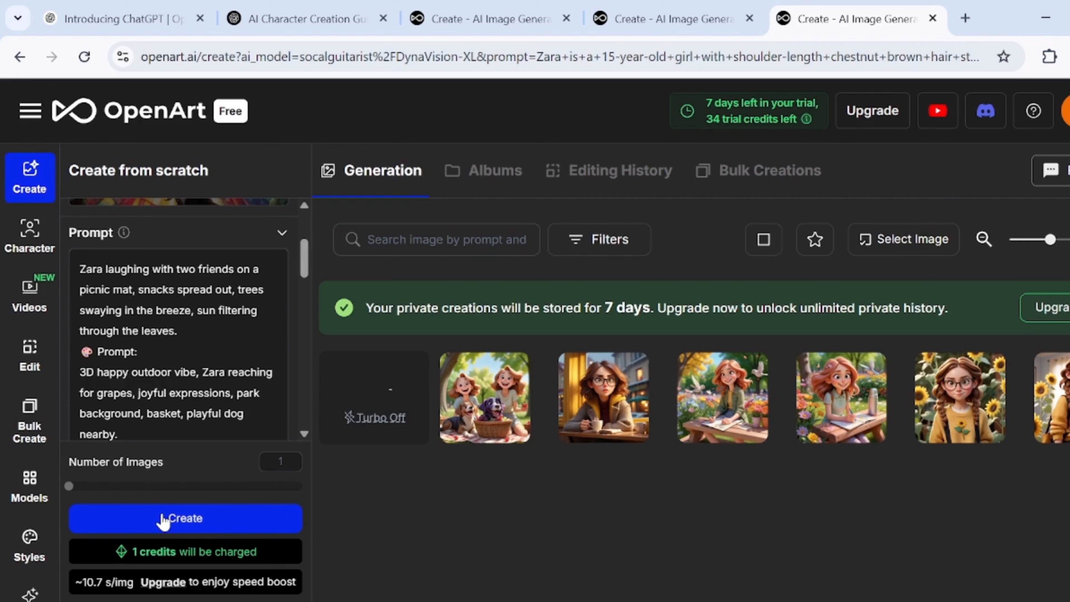
# - Compare the character's look across the generated images, from the picnic scene back to the first sunflower portraits
pyautogui.click(480, 407)
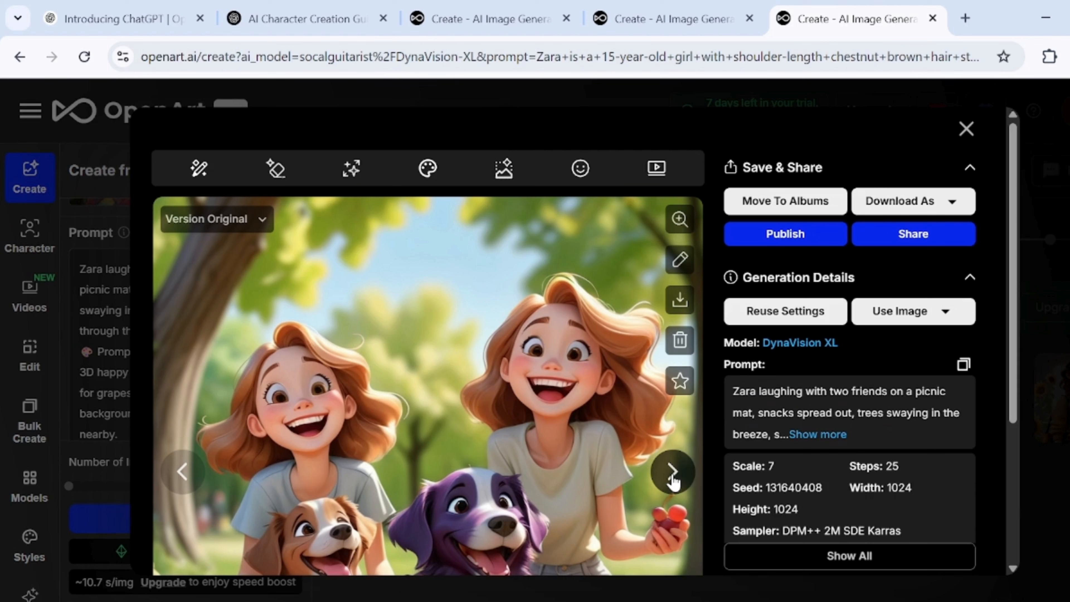
pyautogui.click(672, 476)
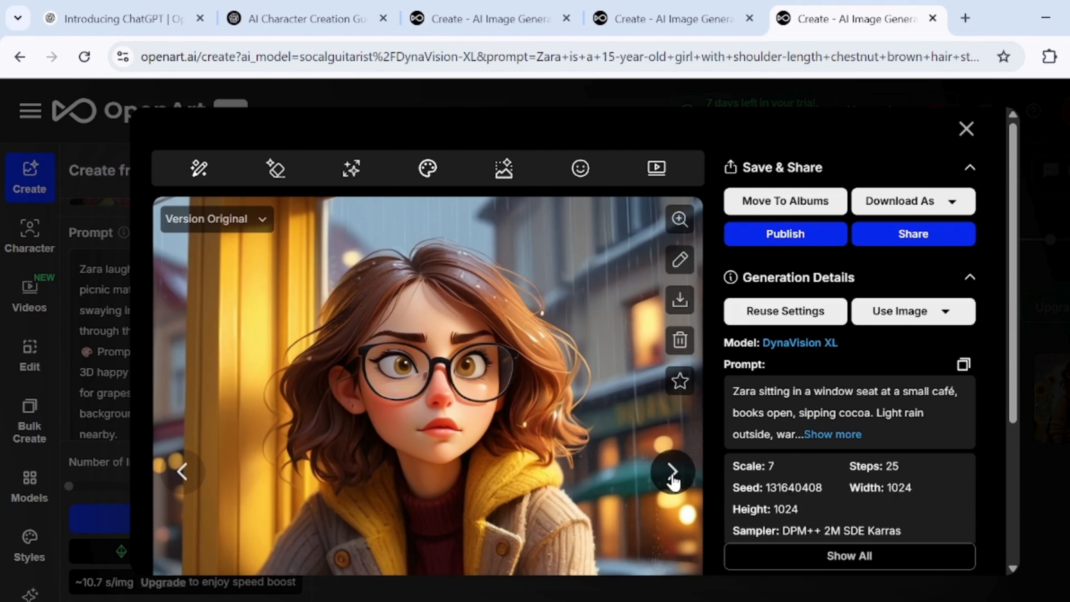
pyautogui.click(673, 475)
pyautogui.click(672, 476)
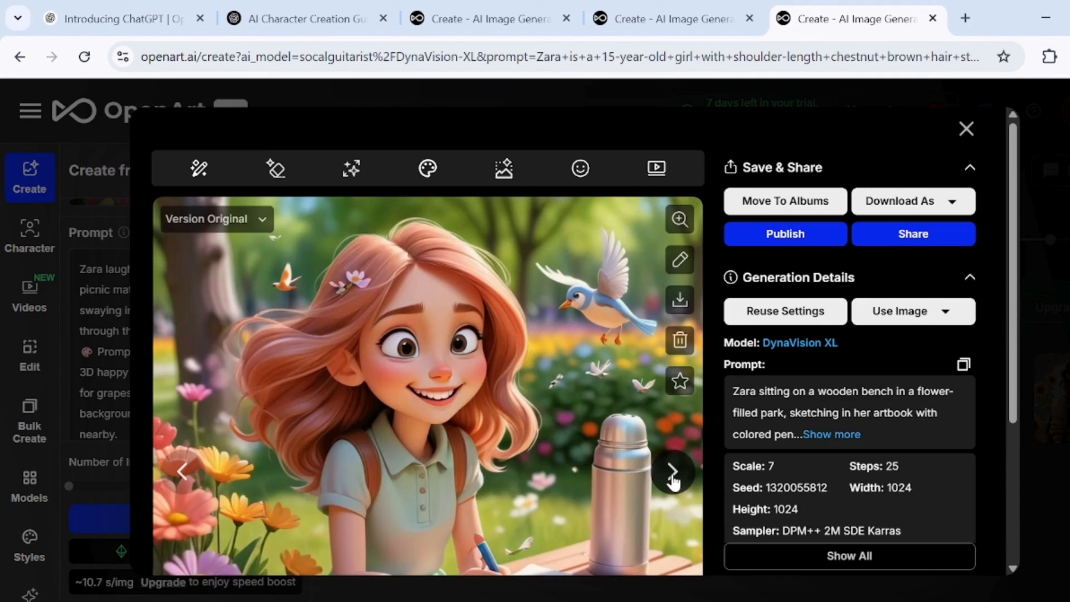
pyautogui.click(673, 476)
pyautogui.click(673, 477)
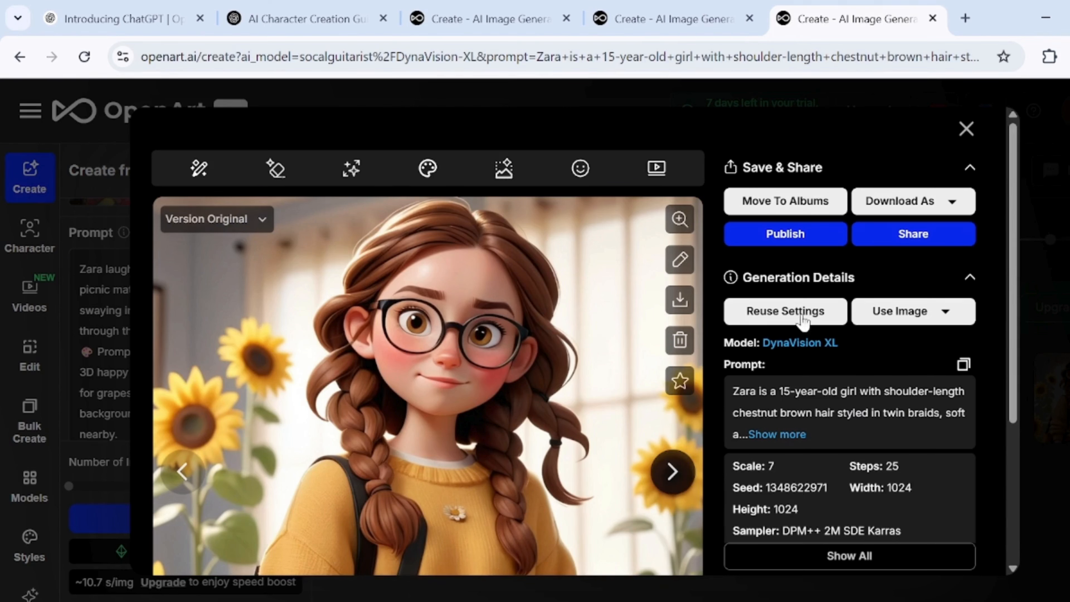
pyautogui.click(965, 130)
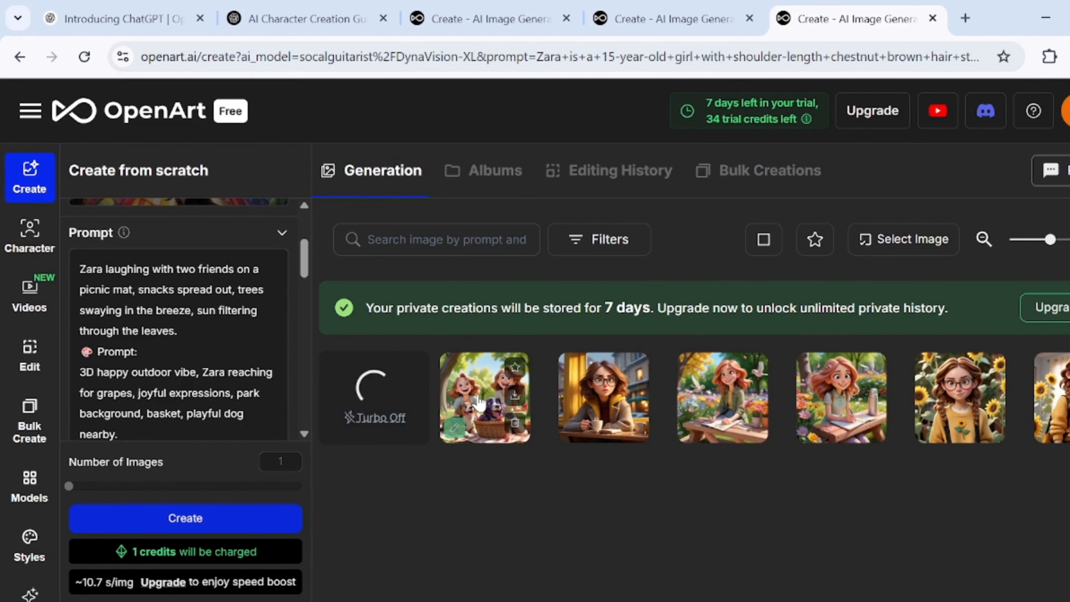
# - Open the picnic image with the two dogs and download it as a PNG
pyautogui.click(513, 418)
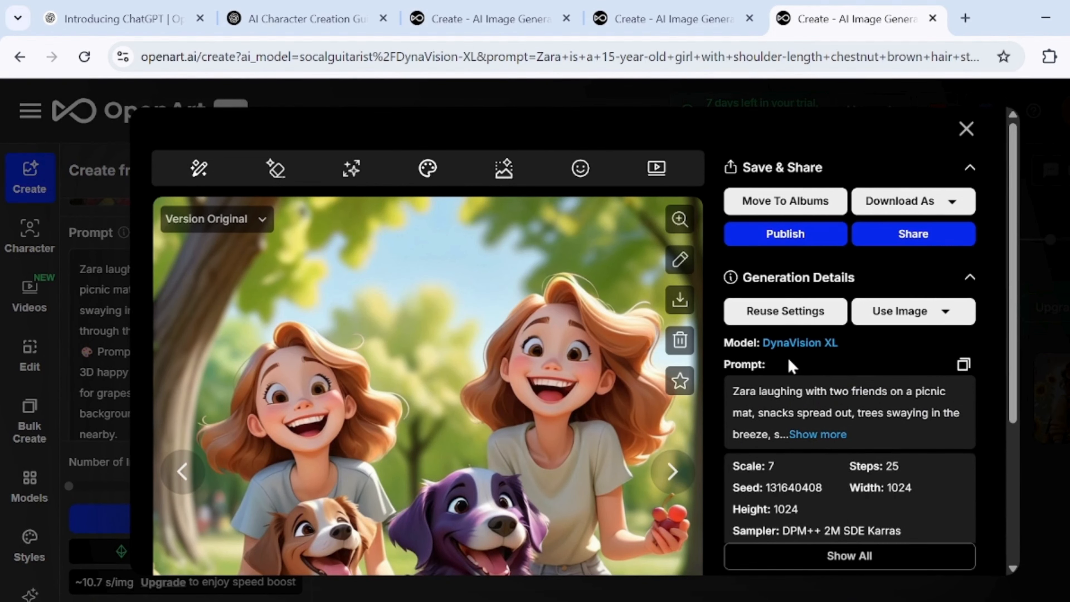
pyautogui.scroll(-3, 884, 208)
pyautogui.scroll(2, 881, 194)
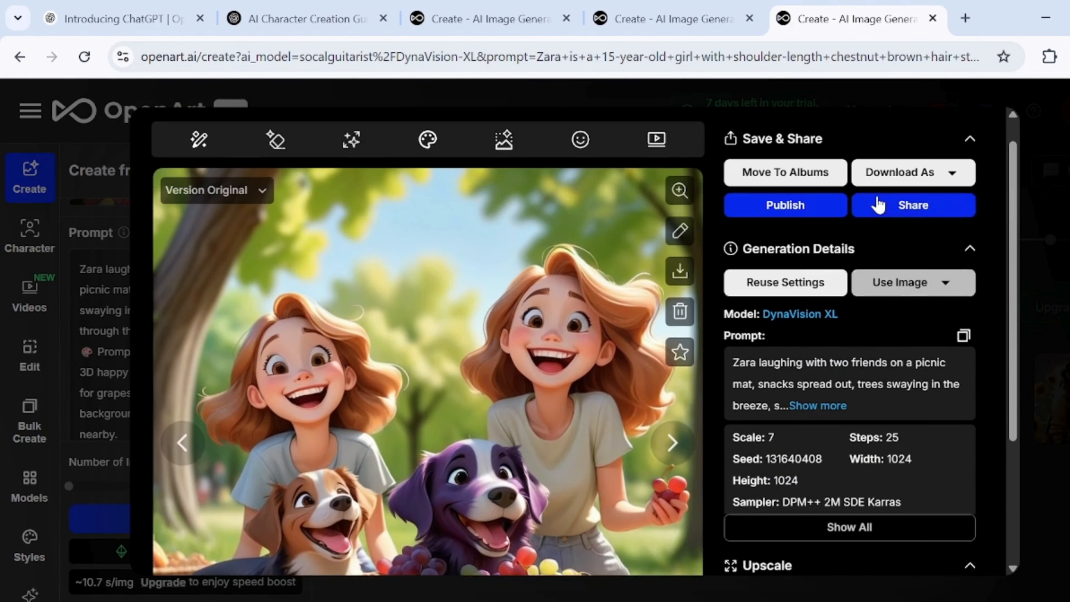
pyautogui.click(897, 177)
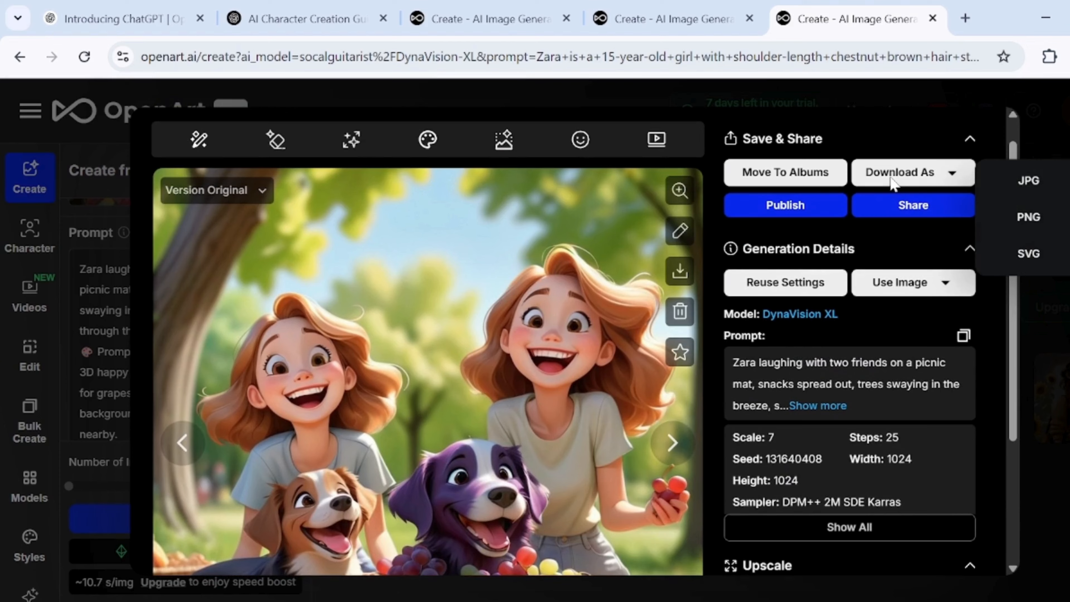
pyautogui.click(1020, 229)
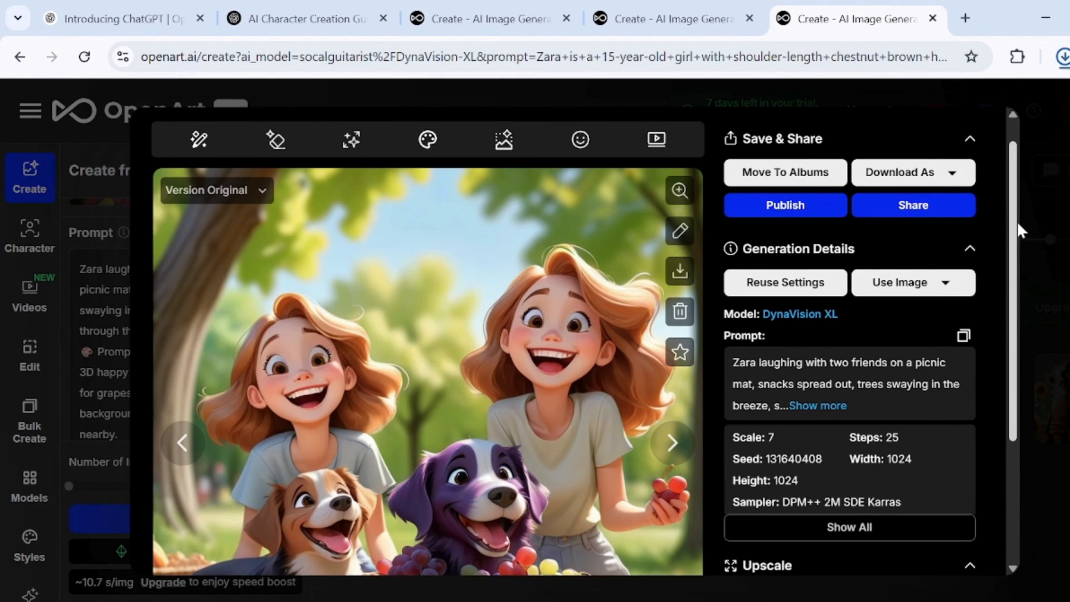
pyautogui.click(1020, 230)
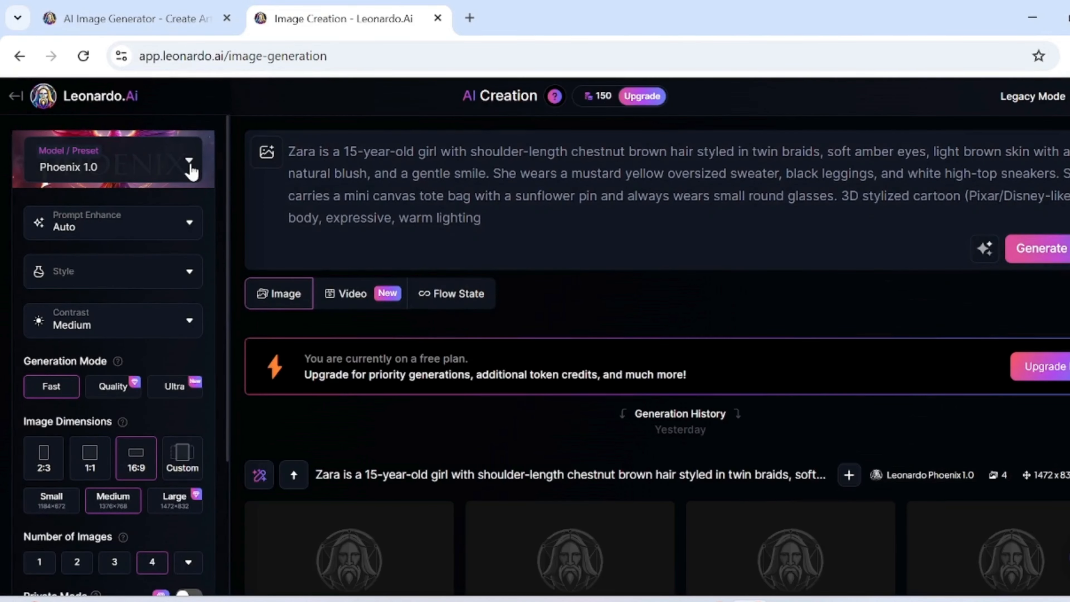
# - Review the models and presets offered for image generation
pyautogui.click(190, 168)
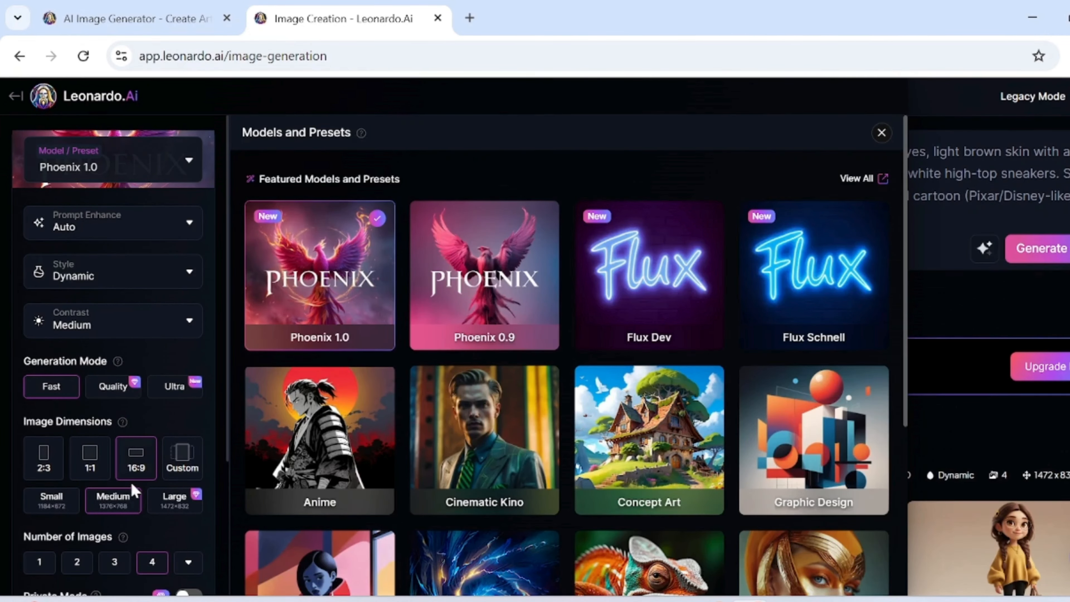
pyautogui.click(881, 133)
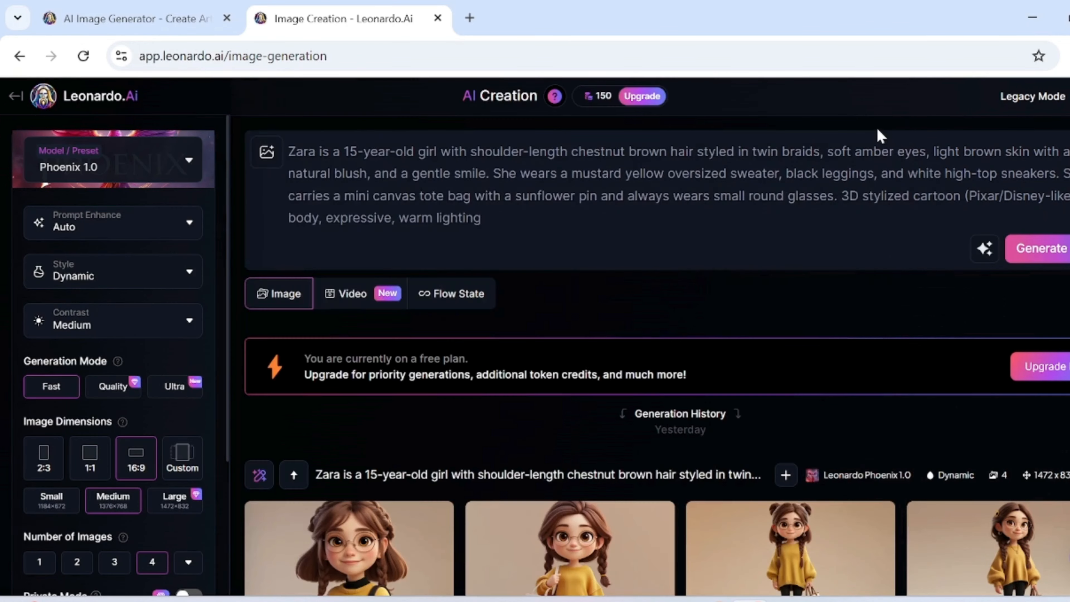
# - Copy the "A Girl in the Garden" character prompt from the ChatGPT conversation and generate images from it in Leonardo.Ai
pyautogui.click(687, 460)
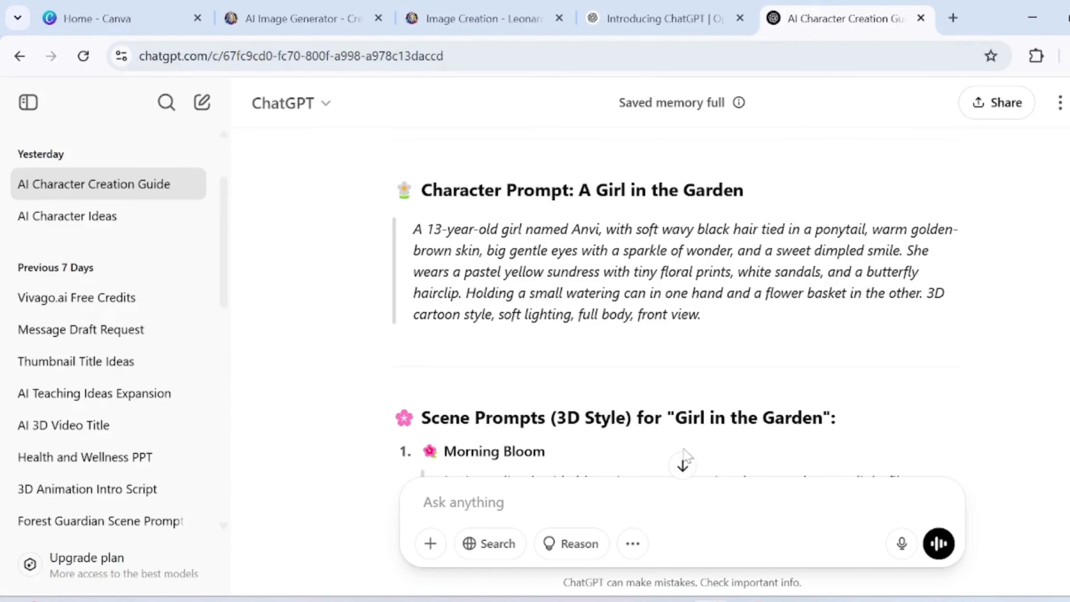
pyautogui.moveTo(409, 234); pyautogui.dragTo(712, 334)
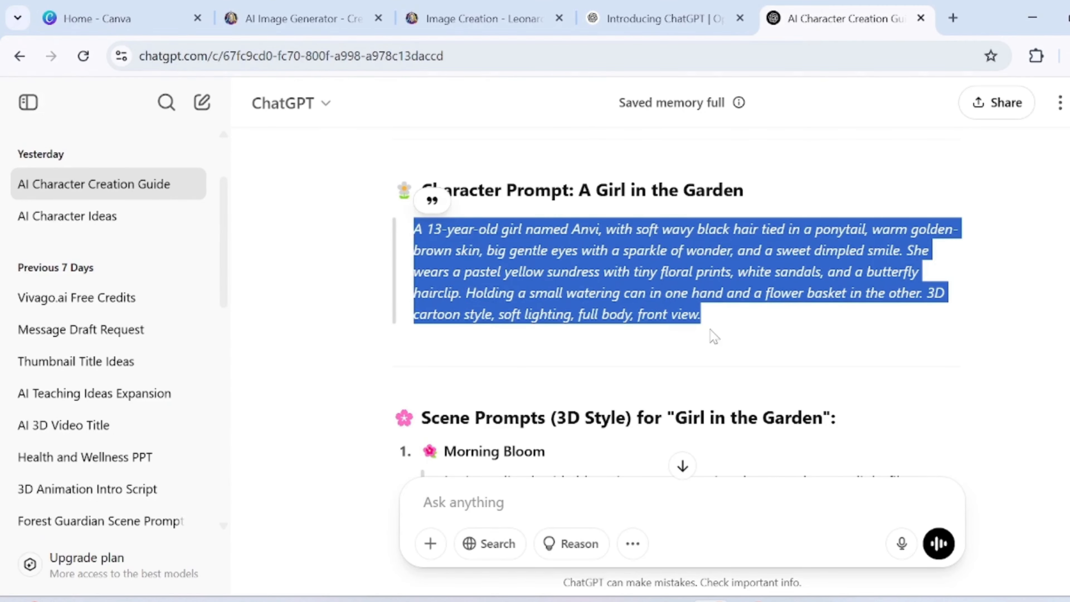
pyautogui.click(750, 601)
pyautogui.click(592, 196)
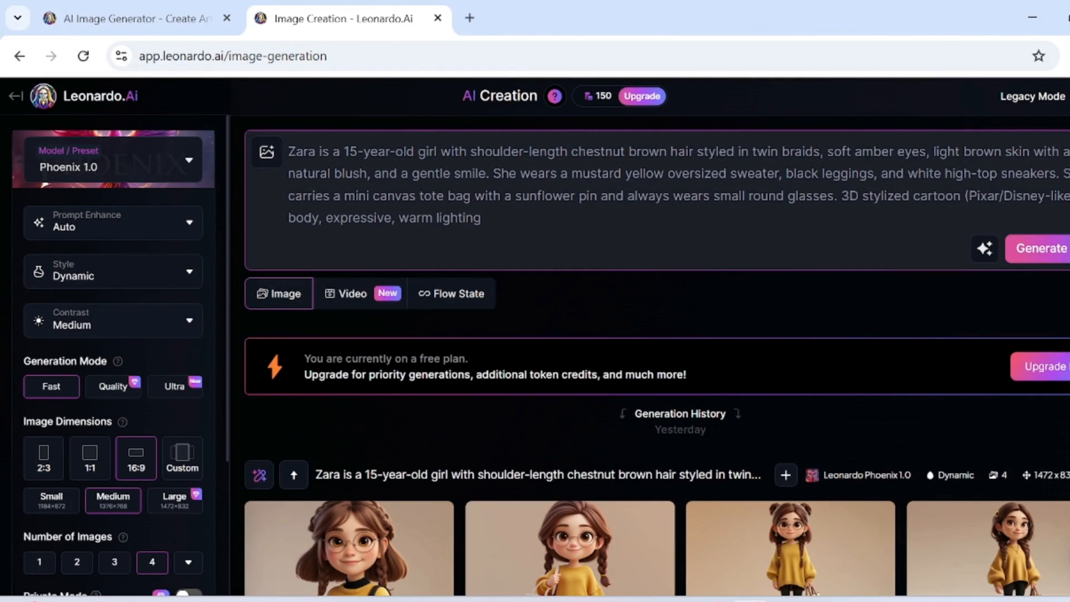
pyautogui.hotkey('ctrl', 'a')
pyautogui.hotkey('ctrl', 'v')
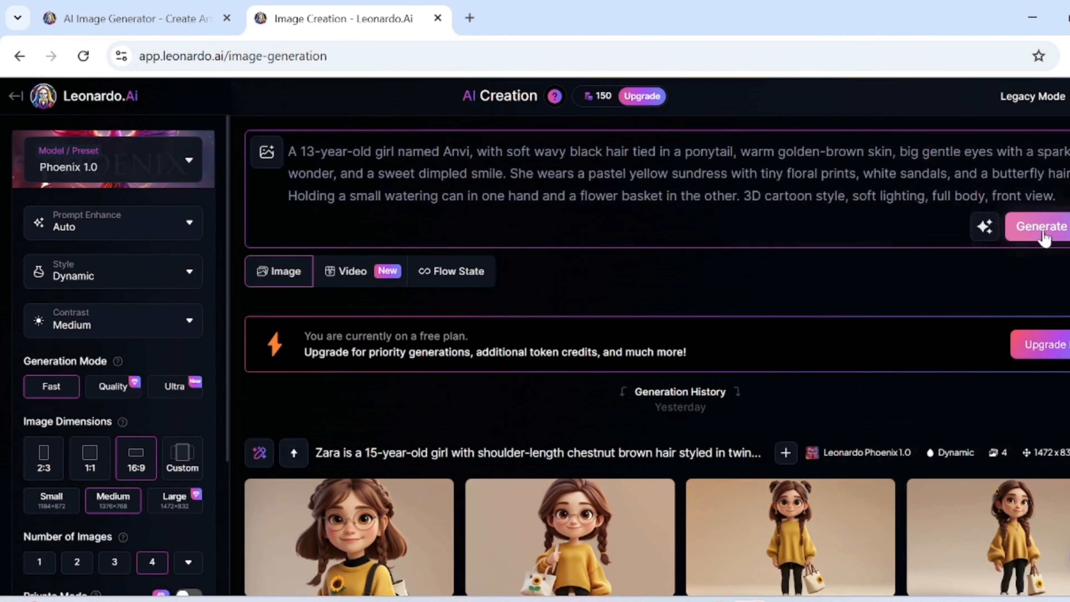
pyautogui.click(1045, 228)
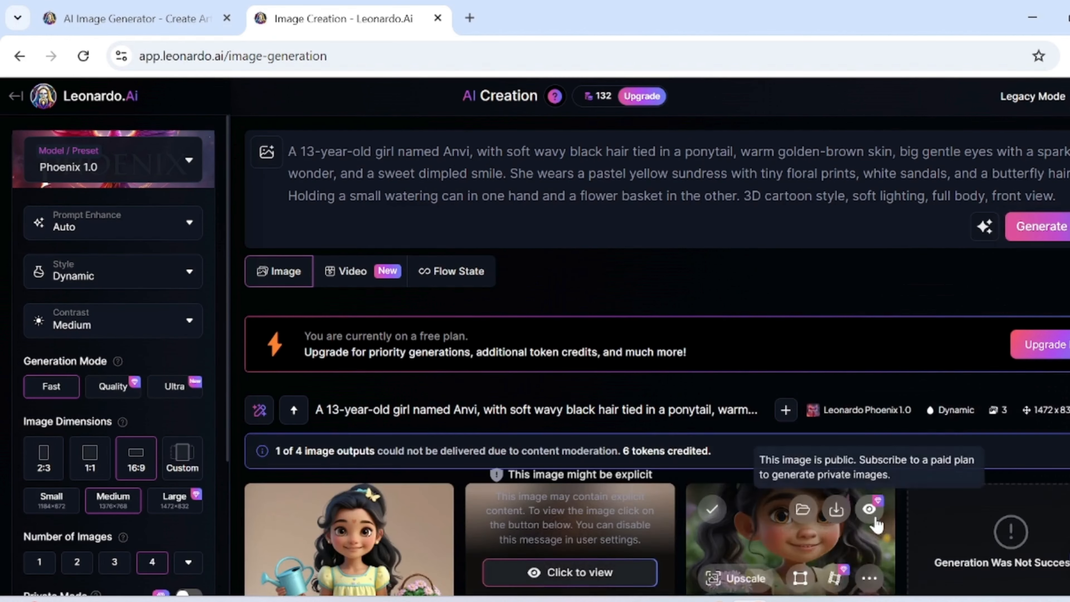
# - Reveal the hidden second garden girl image and copy the generation seed of this new batch
pyautogui.scroll(-3, 877, 525)
pyautogui.click(594, 446)
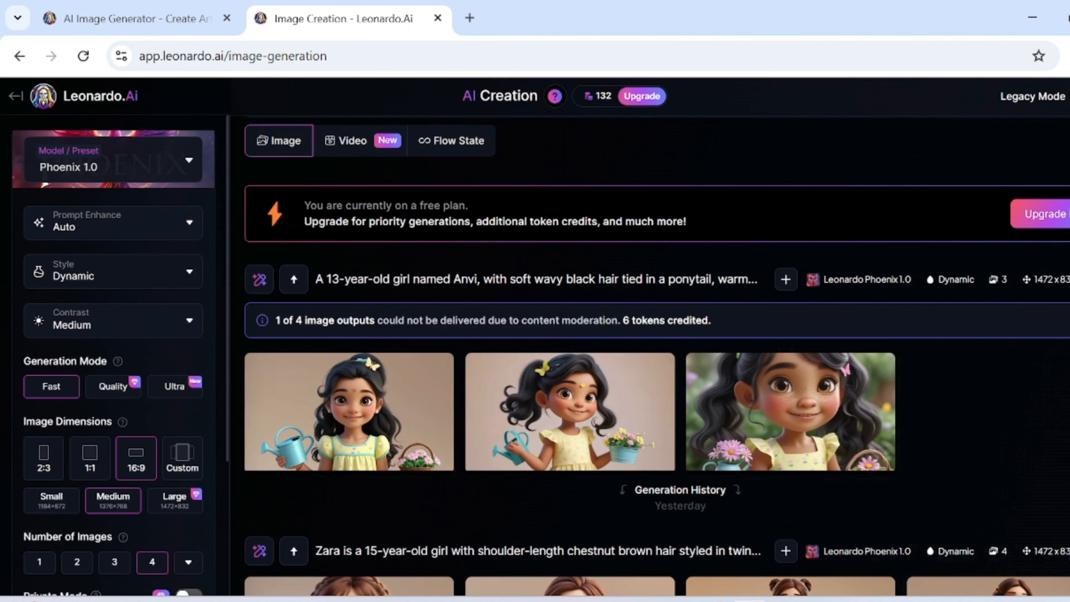
pyautogui.click(1069, 280)
pyautogui.click(1054, 423)
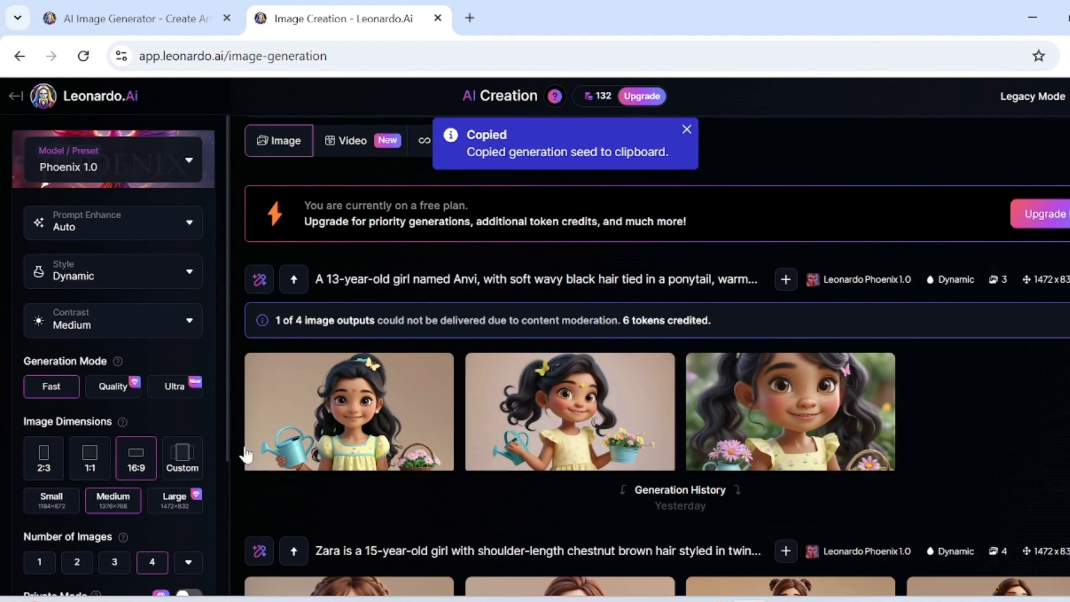
pyautogui.scroll(-3, 159, 536)
pyautogui.scroll(-2, 163, 544)
pyautogui.click(196, 521)
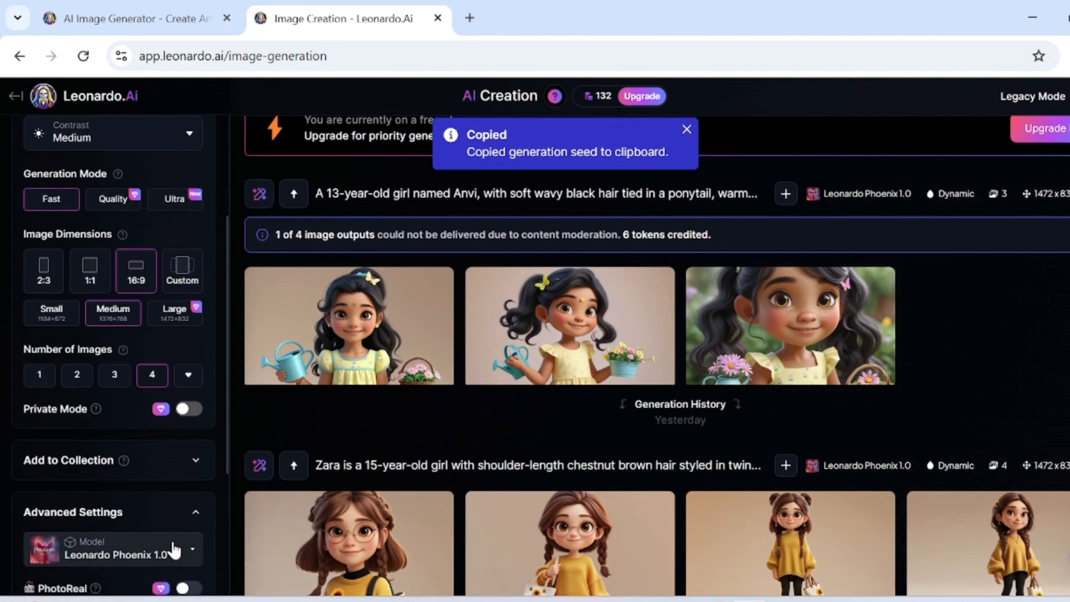
pyautogui.scroll(-3, 174, 549)
pyautogui.click(187, 532)
pyautogui.click(106, 559)
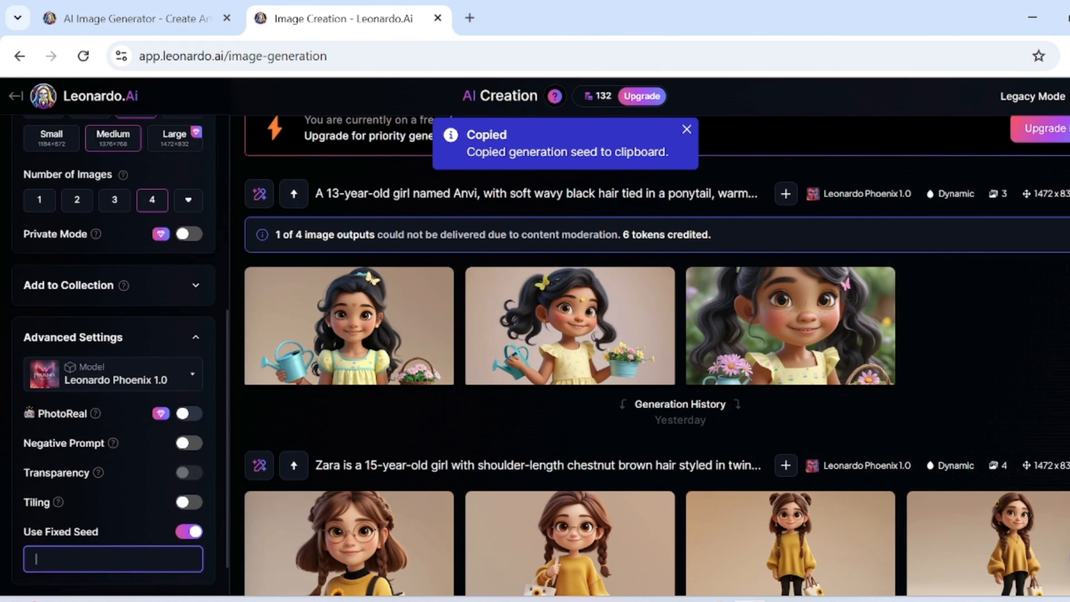
pyautogui.hotkey('ctrl', 'v')
# - Switch to ChatGPT, copy the full "Morning Bloom" scene text, and return to Leonardo.Ai
pyautogui.scroll(5, 548, 438)
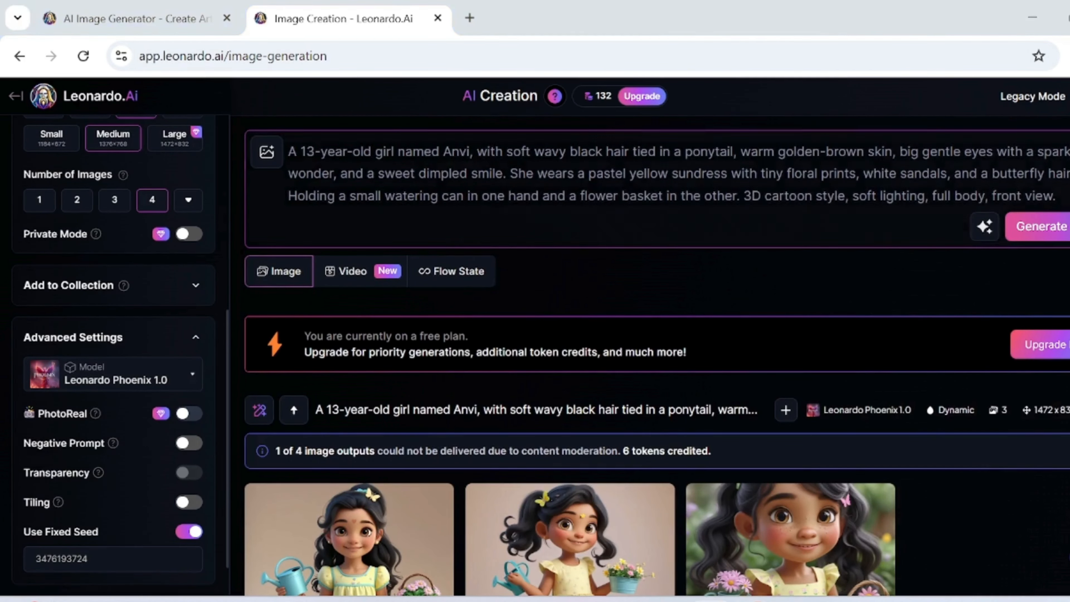
pyautogui.hotkey('alt', 'Tab')
pyautogui.scroll(-4, 696, 357)
pyautogui.scroll(-1, 697, 357)
pyautogui.moveTo(442, 259); pyautogui.dragTo(840, 322)
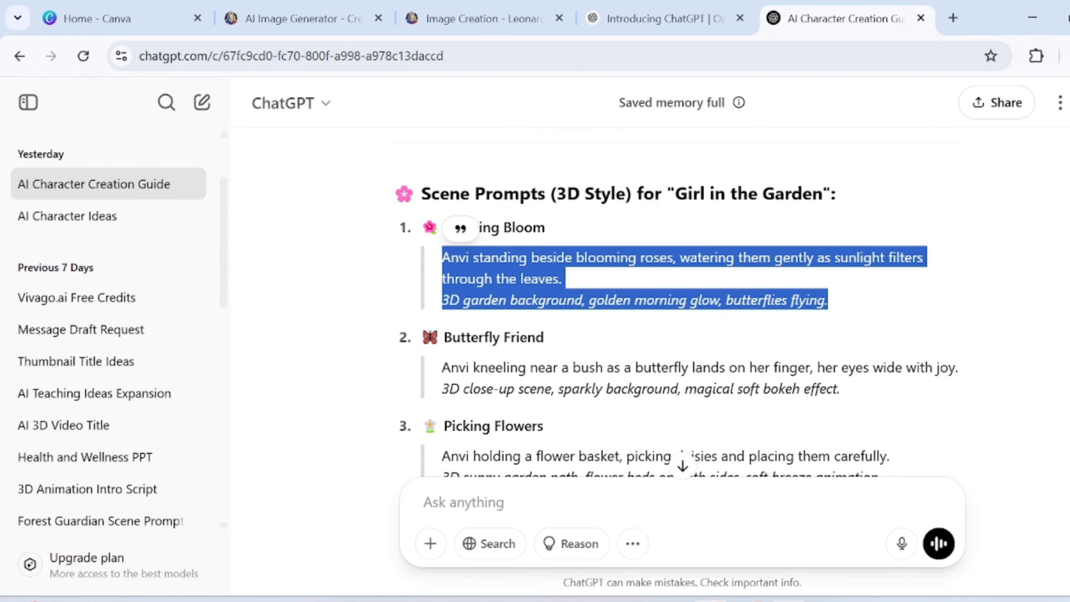
pyautogui.hotkey('alt', 'Tab')
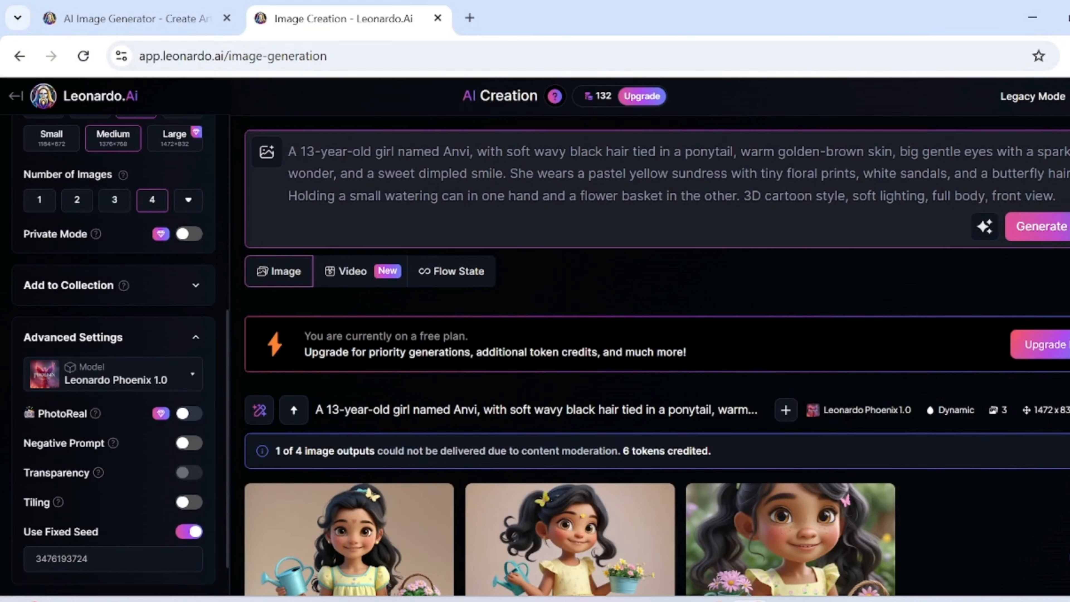
pyautogui.hotkey('ctrl', 'a')
pyautogui.hotkey('ctrl', 'v')
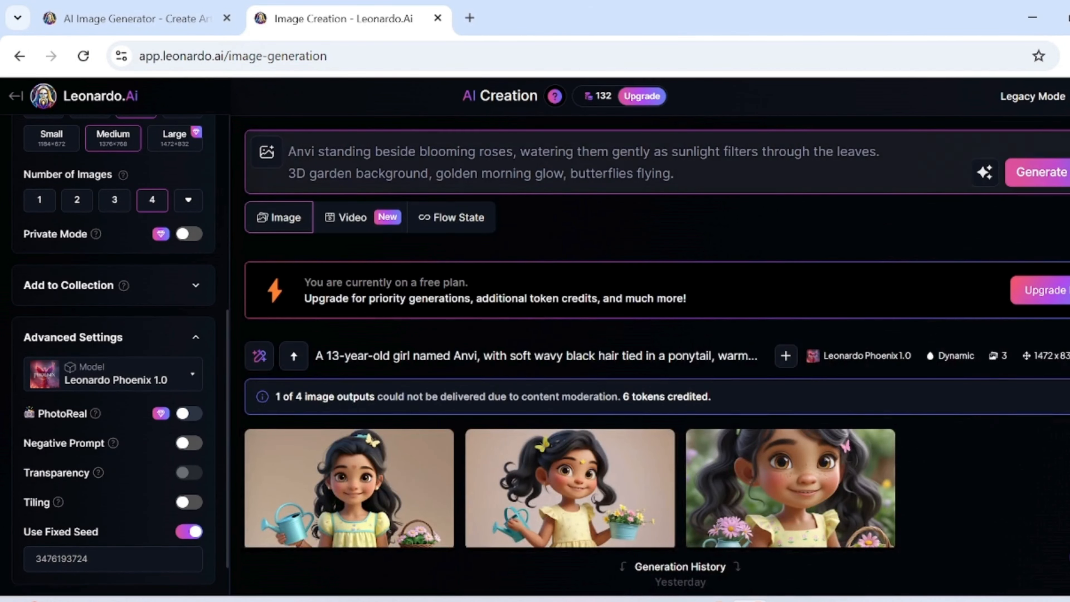
pyautogui.hotkey('ctrl', 'z')
# - Append the Morning Bloom scene text to the end of the character prompt and generate the images
pyautogui.click(1056, 196)
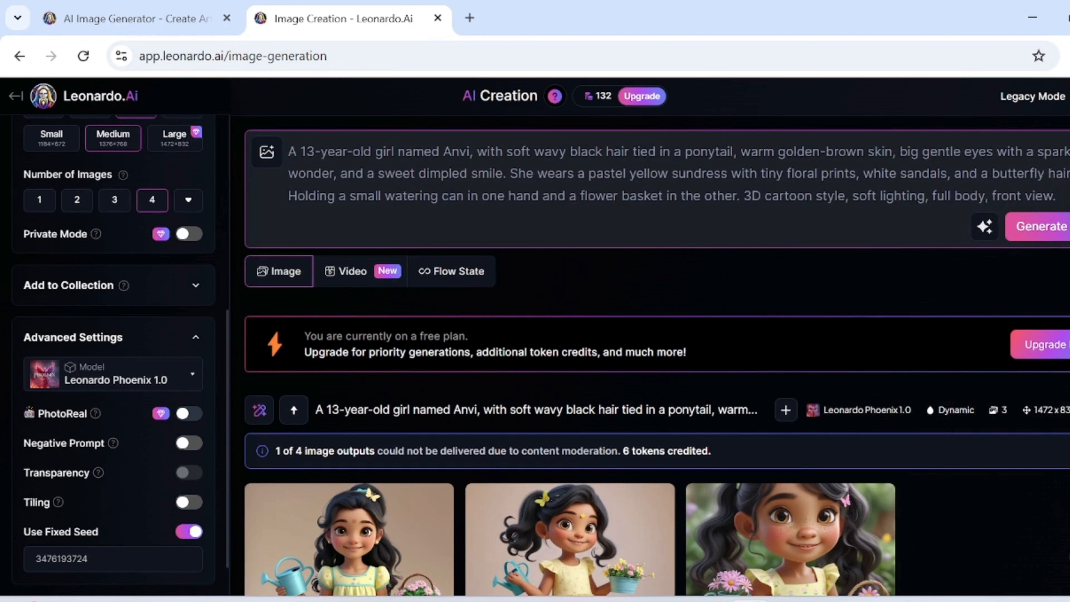
pyautogui.hotkey('ctrl', 'v')
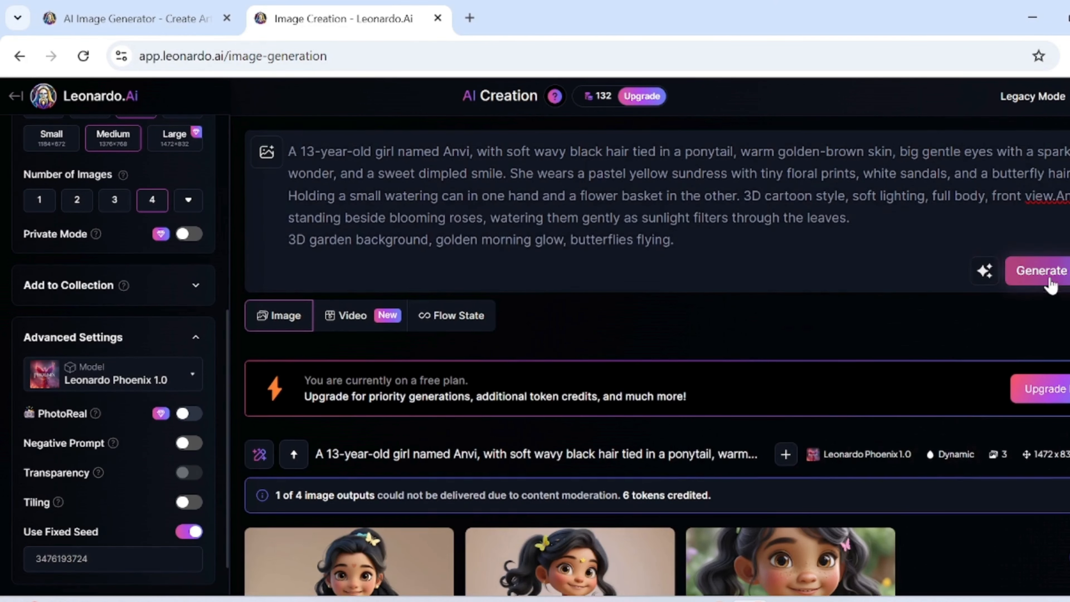
pyautogui.click(1048, 279)
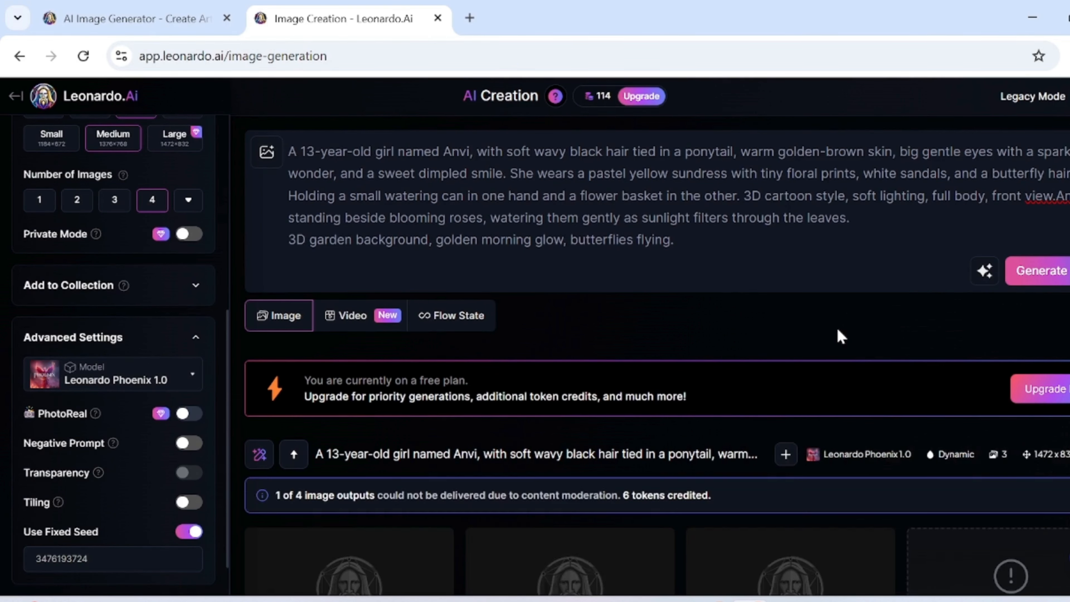
# - Delete the Morning Bloom scene text from the prompt, leaving the character description up to "front view."
pyautogui.scroll(-4, 950, 495)
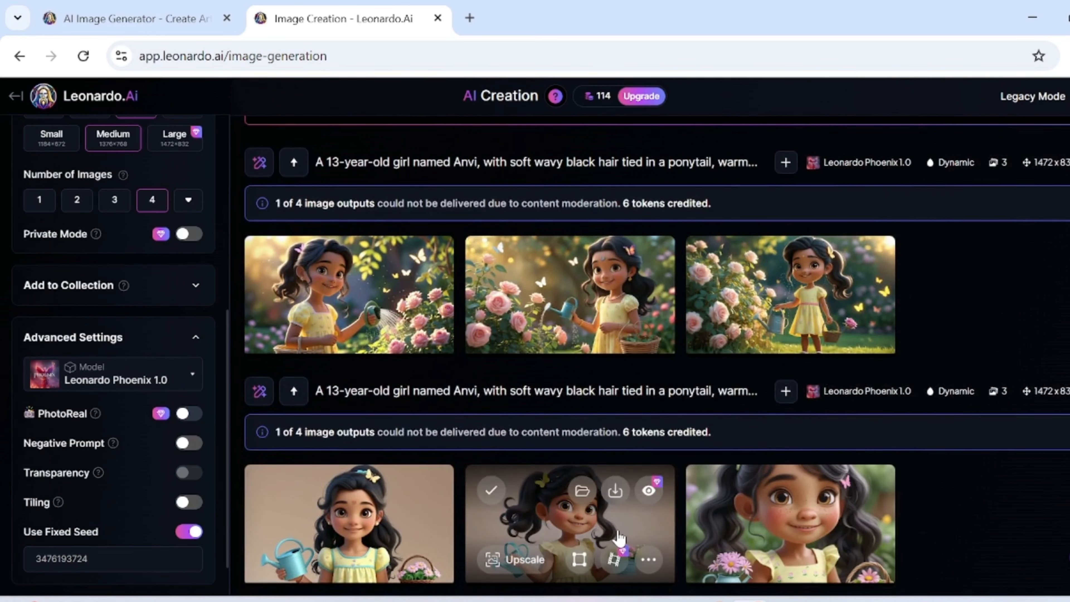
pyautogui.scroll(5, 977, 466)
pyautogui.scroll(-2, 977, 466)
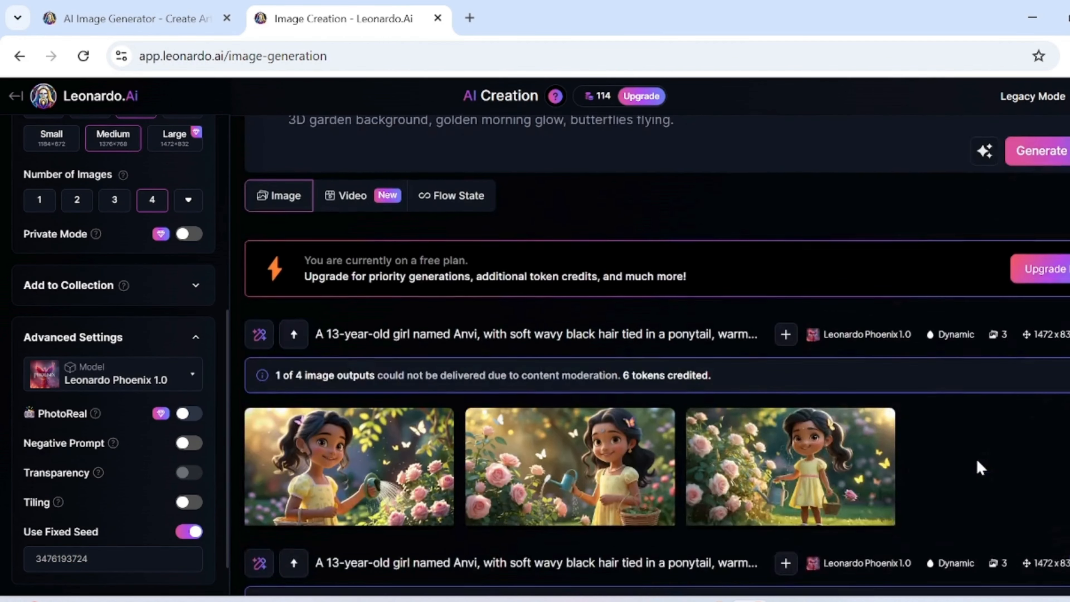
pyautogui.scroll(3, 943, 485)
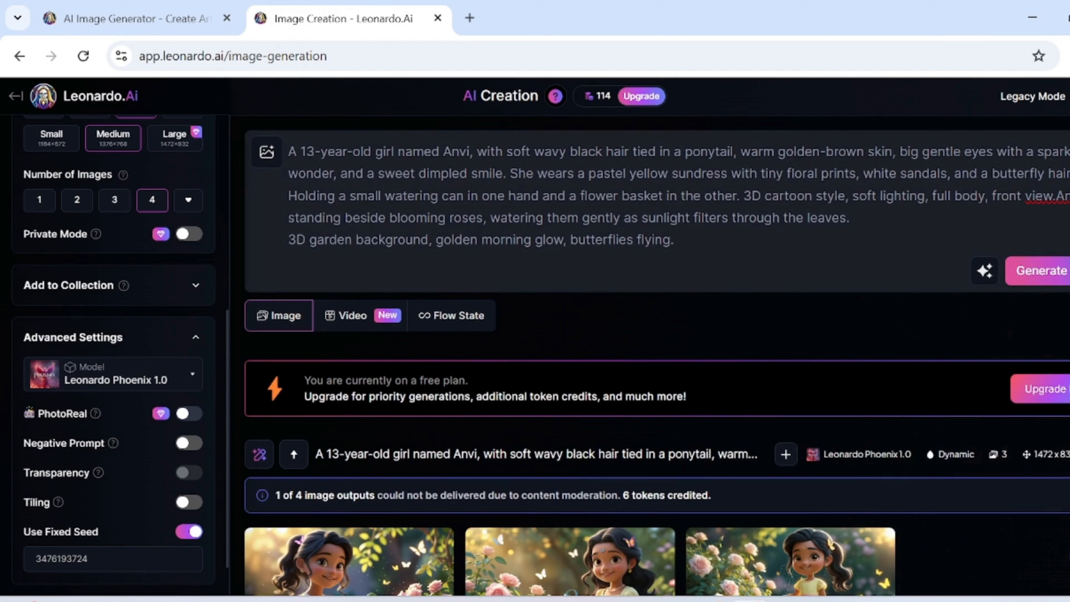
pyautogui.moveTo(674, 240); pyautogui.dragTo(1056, 196)
pyautogui.press('BackSpace')
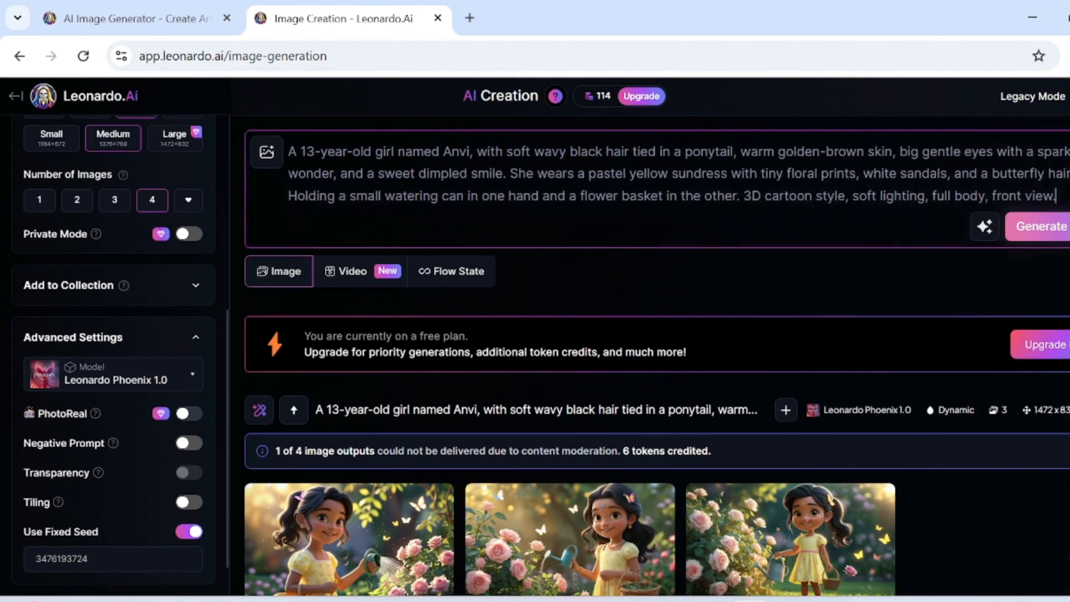
# - Switch to ChatGPT and copy the full "Moonlit Garden" scene text from the Girl in the Garden scenes
pyautogui.click(713, 599)
pyautogui.click(748, 317)
pyautogui.scroll(-5, 748, 317)
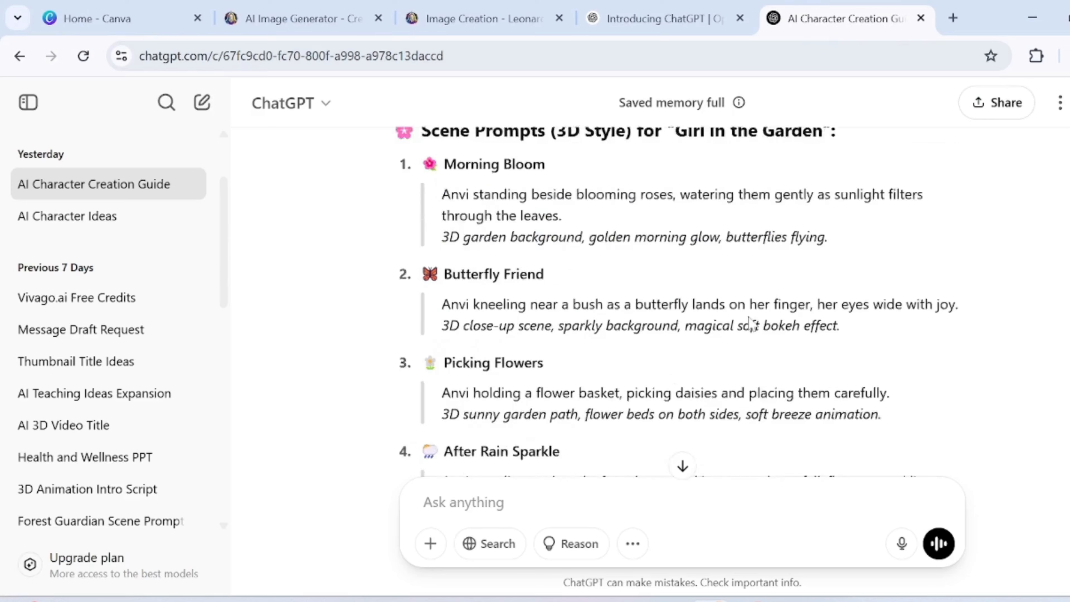
pyautogui.scroll(-2, 663, 303)
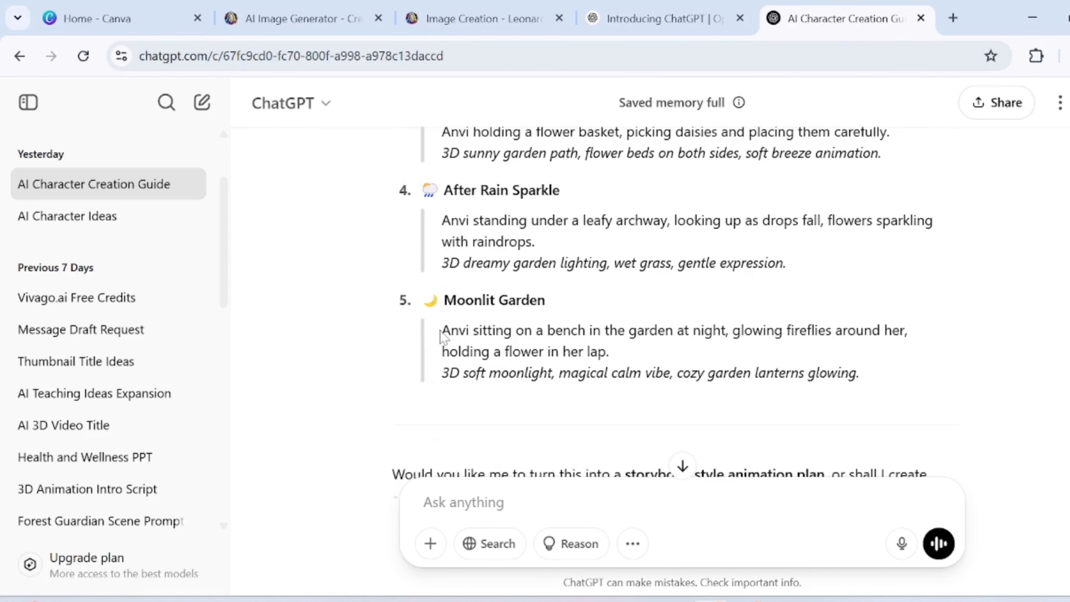
pyautogui.moveTo(443, 335); pyautogui.dragTo(858, 401)
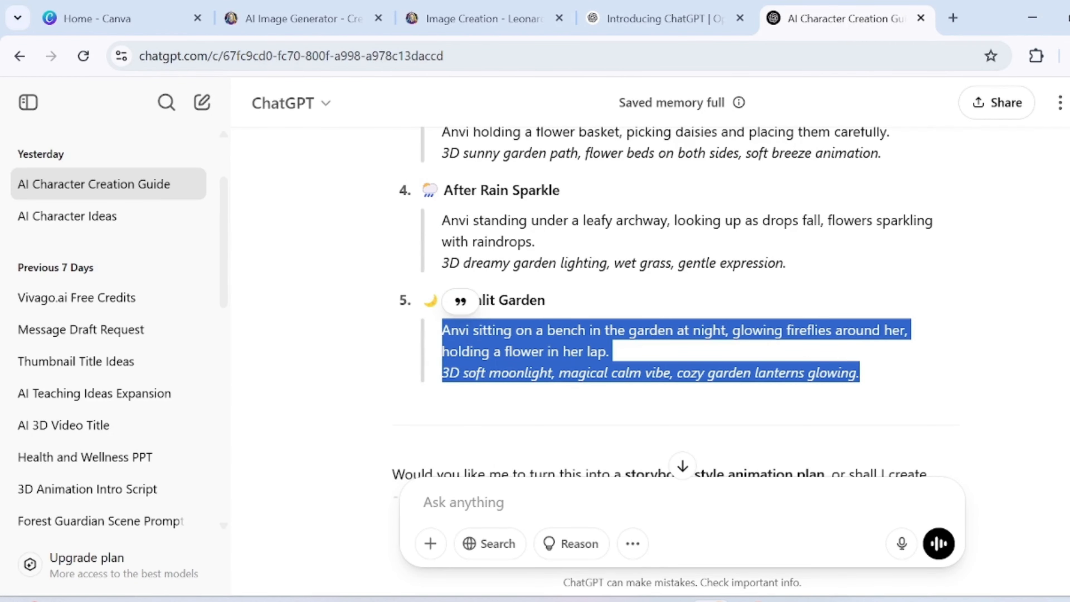
# - Return to Leonardo.Ai, append the Moonlit Garden scene text to the character prompt, and generate the images
pyautogui.click(750, 600)
pyautogui.hotkey('ctrl', 'v')
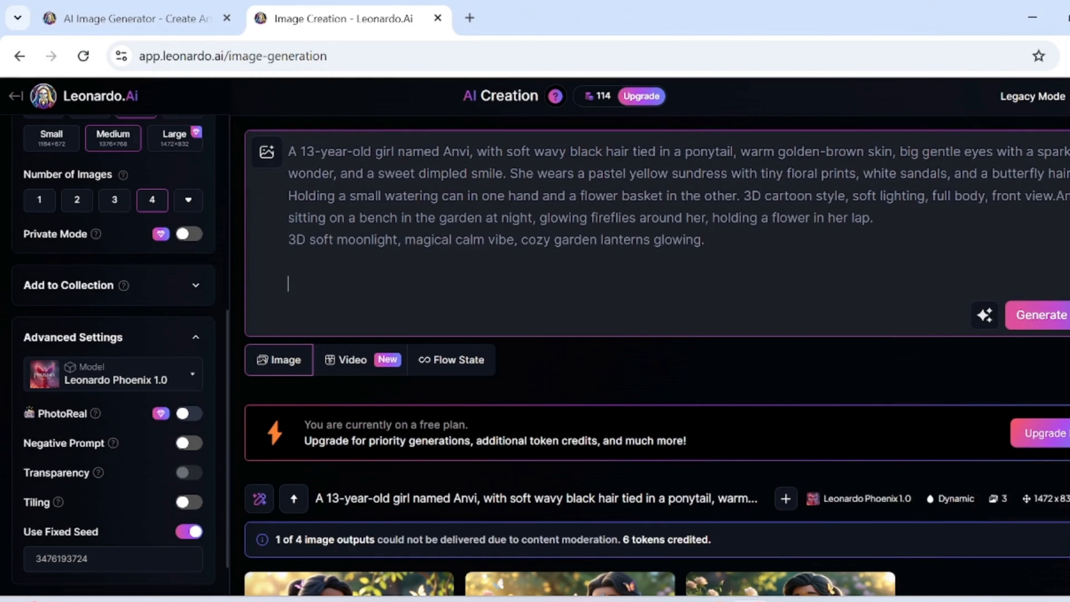
pyautogui.click(1049, 316)
pyautogui.scroll(-4, 874, 383)
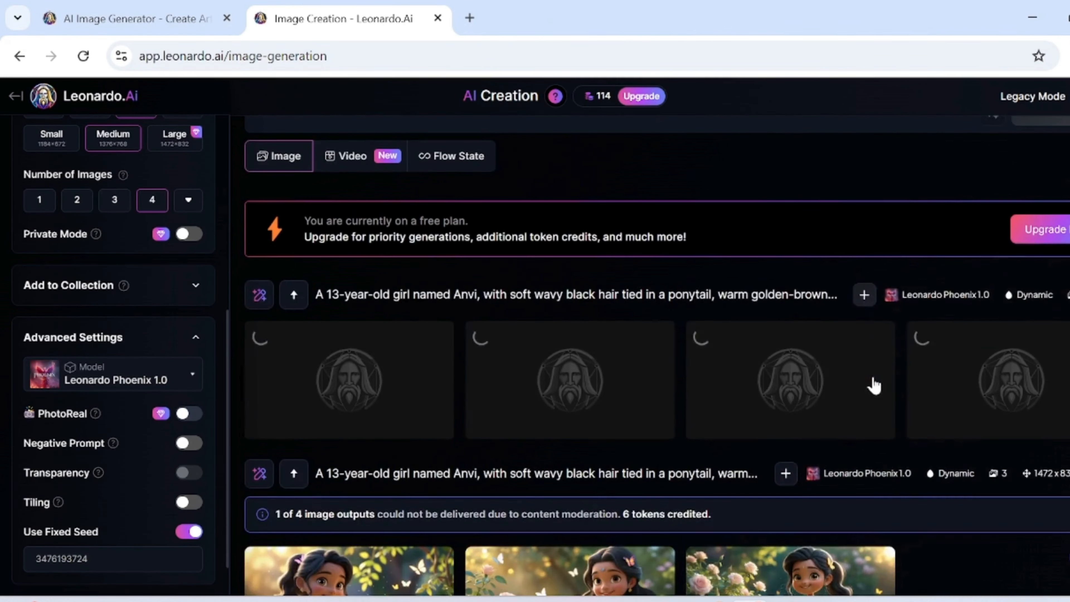
pyautogui.scroll(-2, 869, 523)
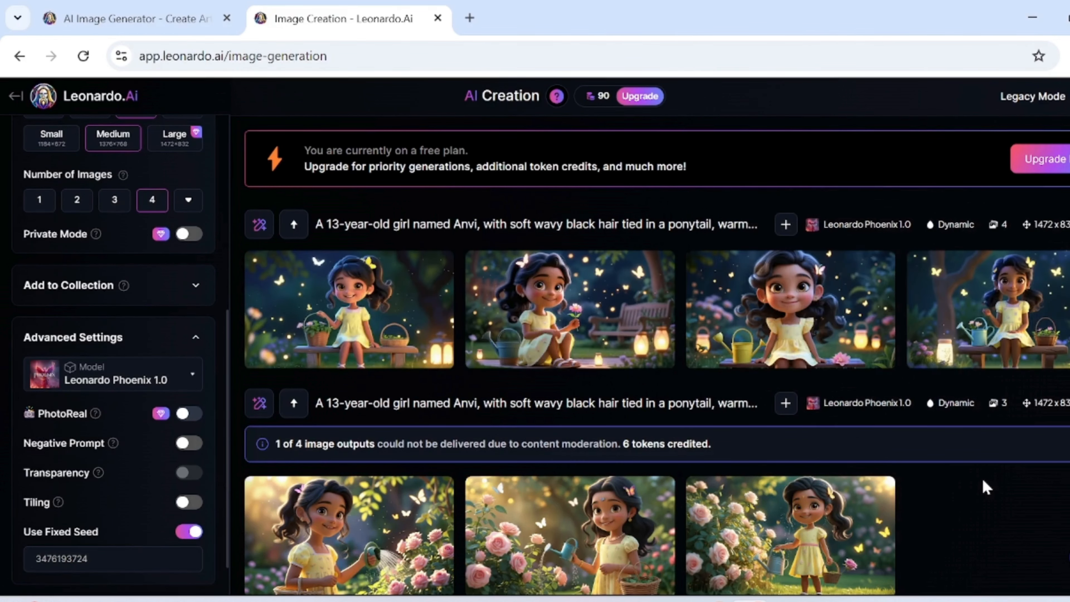
# - Examine the moonlit garden images one by one at full size to compare the character's look
pyautogui.click(353, 330)
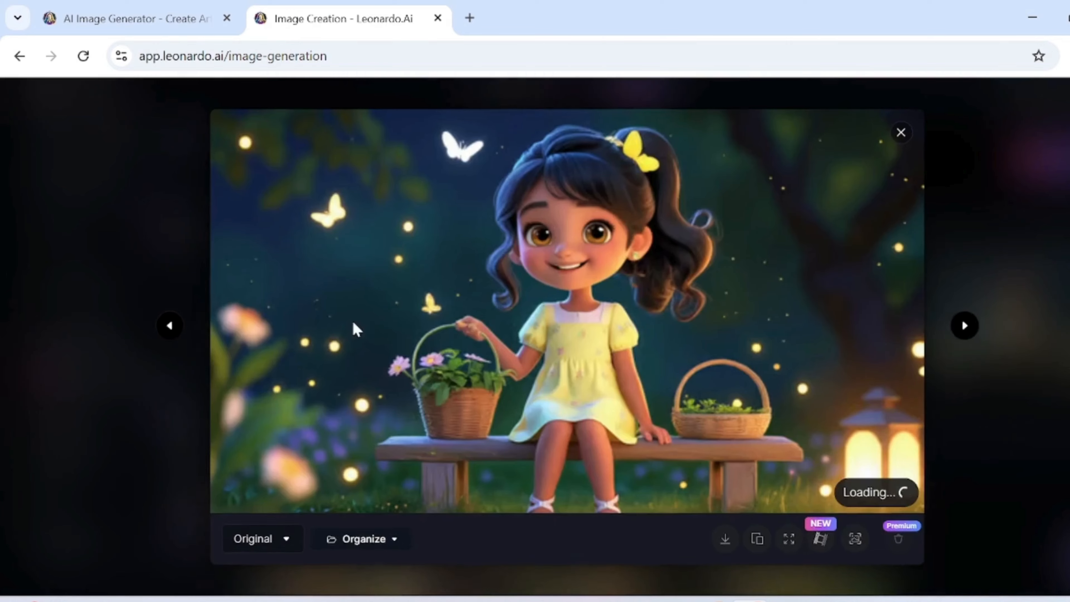
pyautogui.click(965, 329)
pyautogui.click(963, 333)
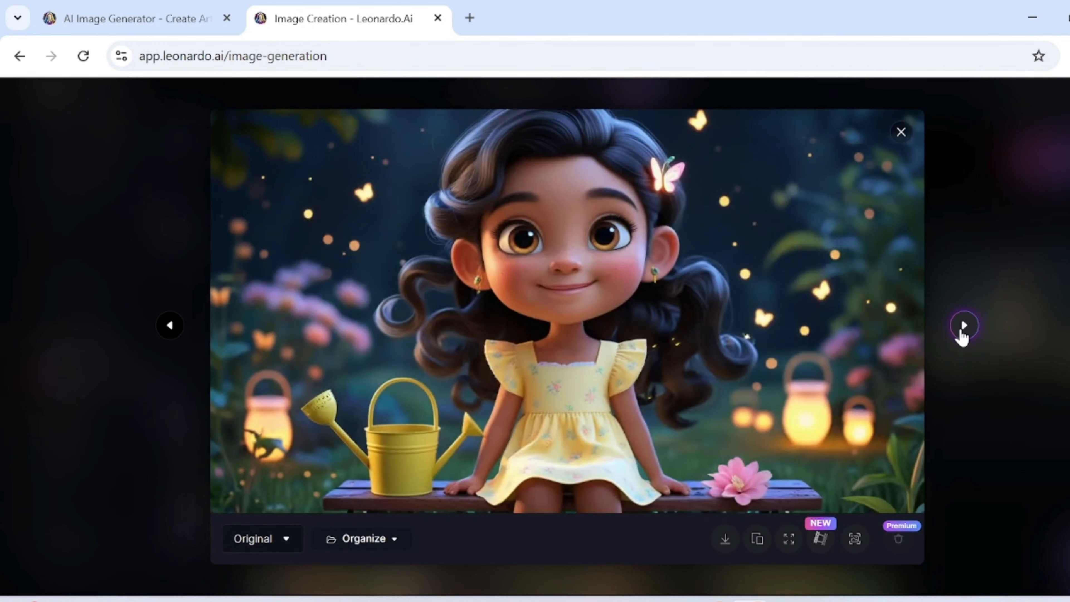
pyautogui.click(963, 334)
pyautogui.click(963, 333)
pyautogui.click(964, 333)
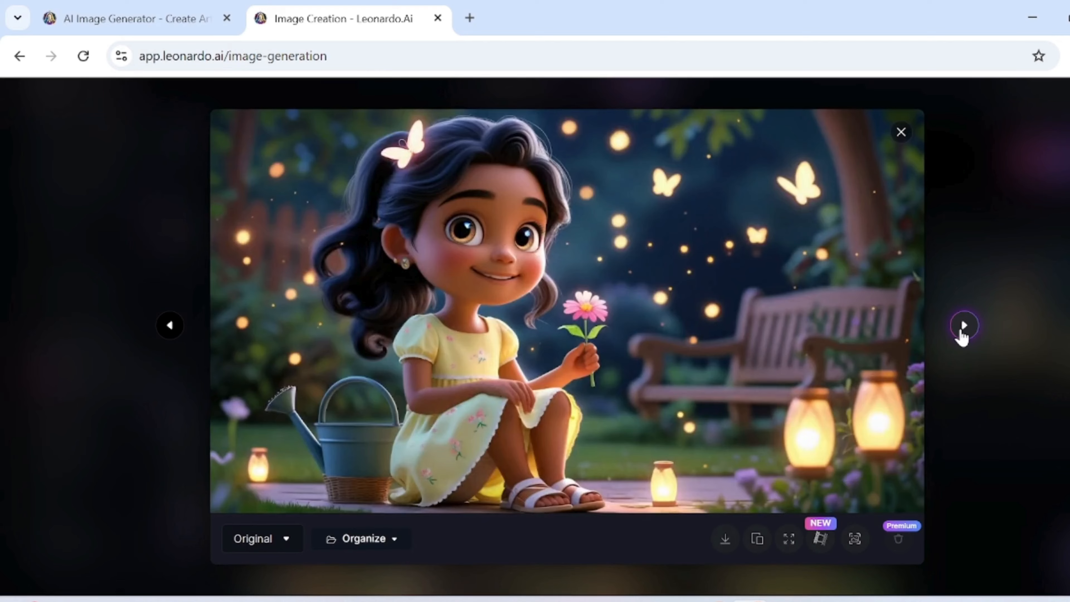
pyautogui.click(964, 333)
pyautogui.click(964, 333)
pyautogui.click(964, 333)
pyautogui.click(964, 333)
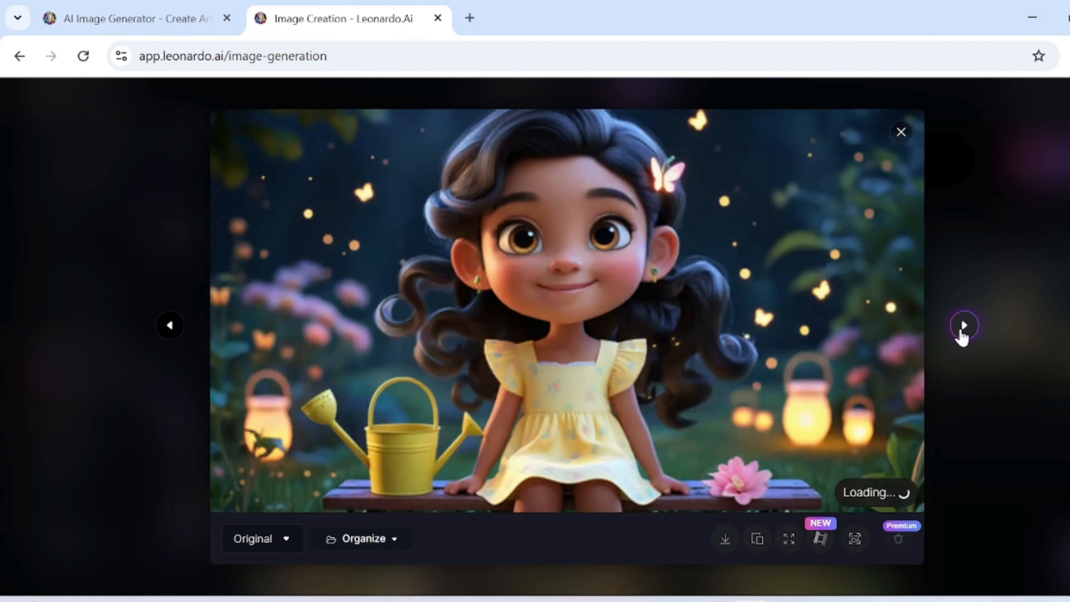
pyautogui.click(901, 132)
# - Examine the rose-watering images at full size to compare the character with the moonlit scene
pyautogui.scroll(-3, 763, 459)
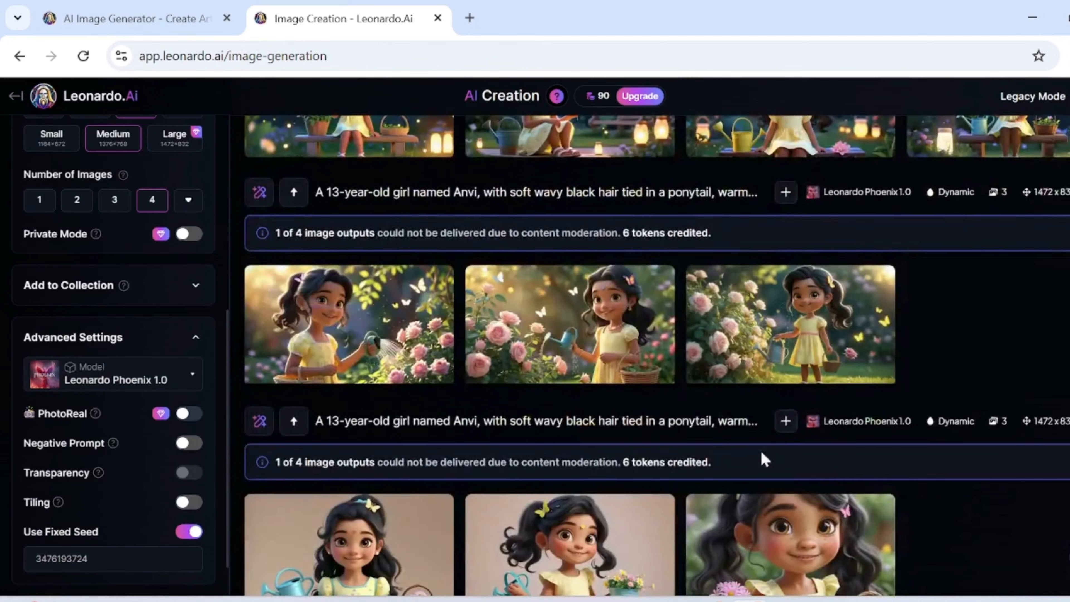
pyautogui.click(312, 290)
pyautogui.click(964, 326)
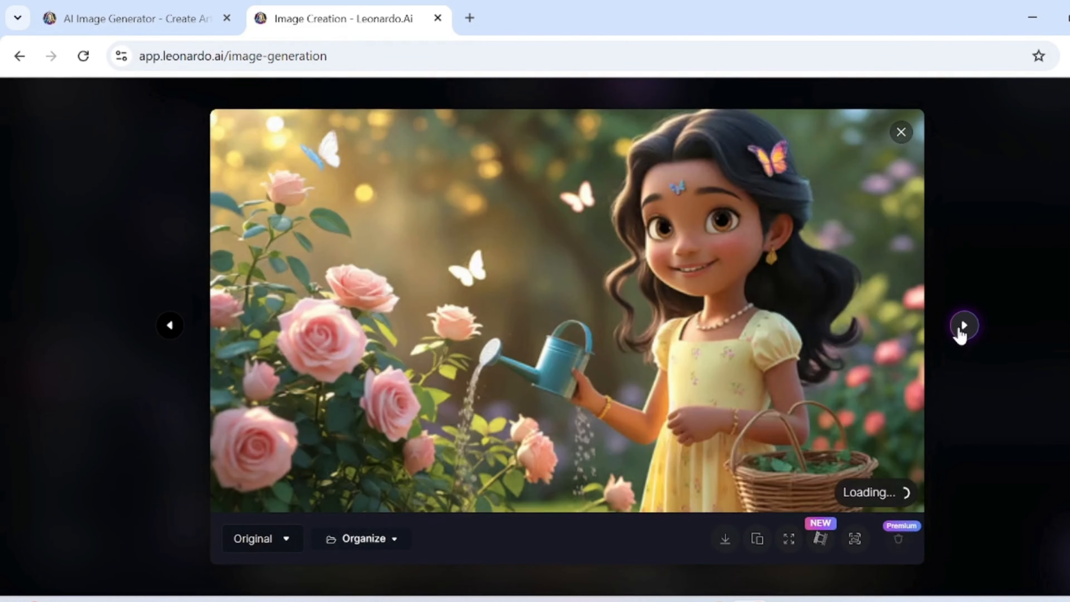
pyautogui.click(964, 327)
pyautogui.click(901, 132)
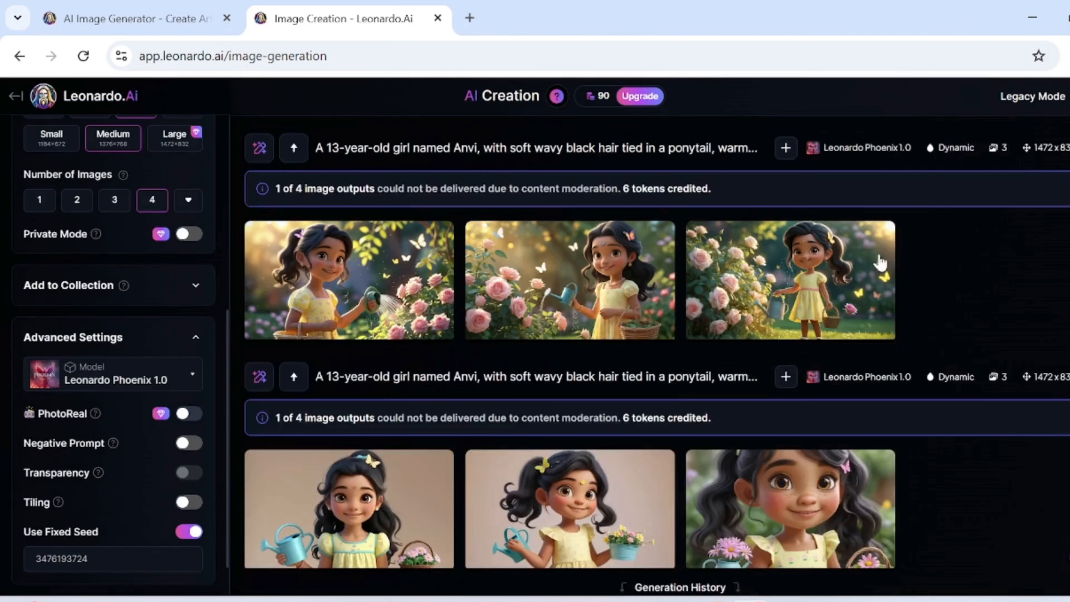
pyautogui.scroll(-2, 677, 432)
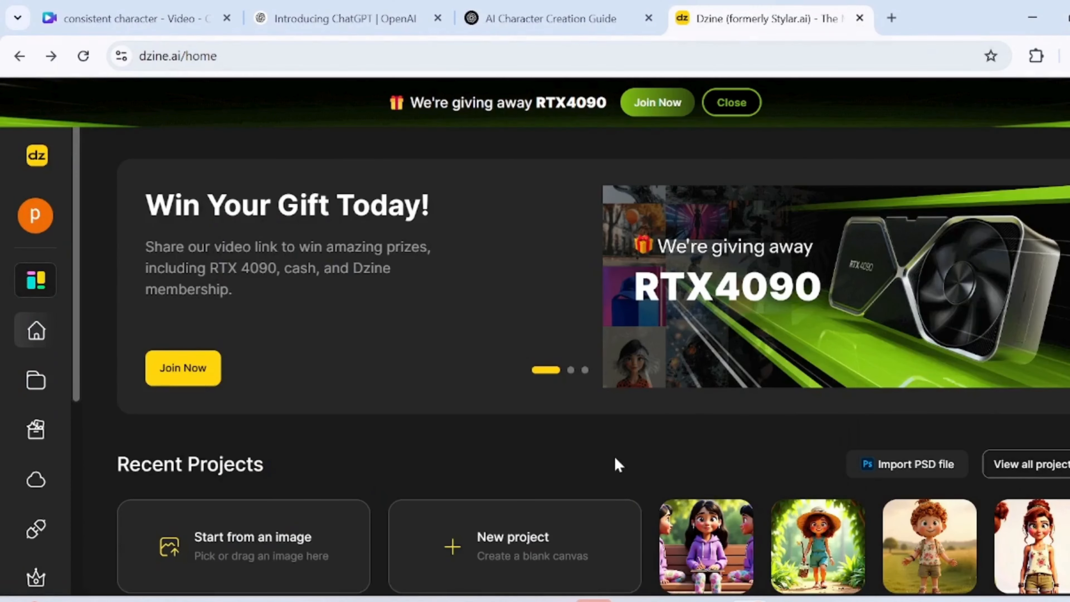
# - Switch to Dzine, start a Consistent Character project, and open the Character Sheet generator
pyautogui.scroll(-5, 616, 464)
pyautogui.scroll(-10, 616, 466)
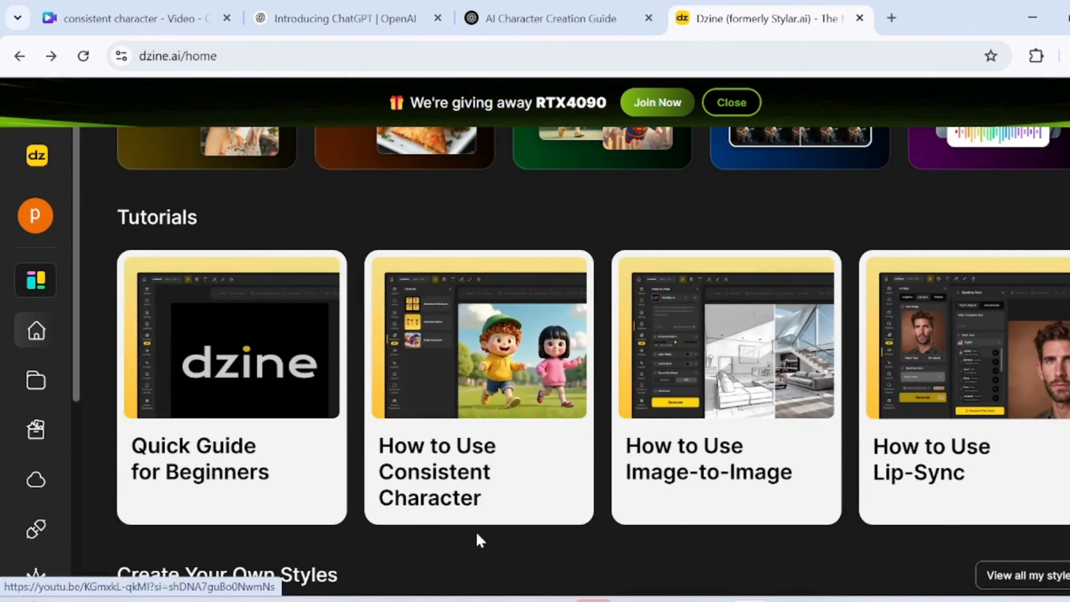
pyautogui.scroll(-12, 477, 540)
pyautogui.scroll(9, 474, 544)
pyautogui.scroll(8, 475, 543)
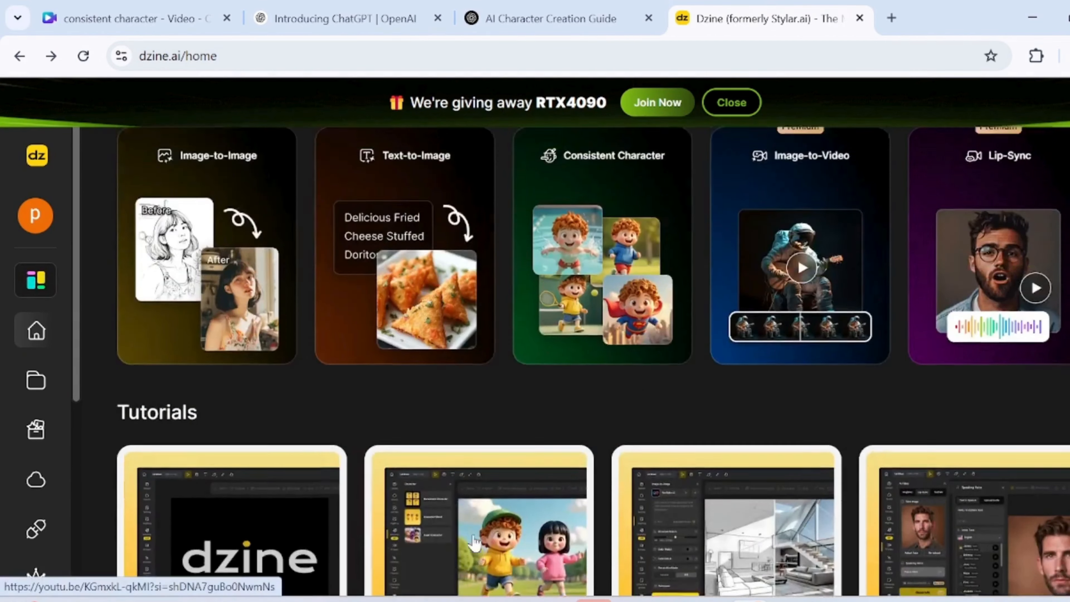
pyautogui.click(611, 361)
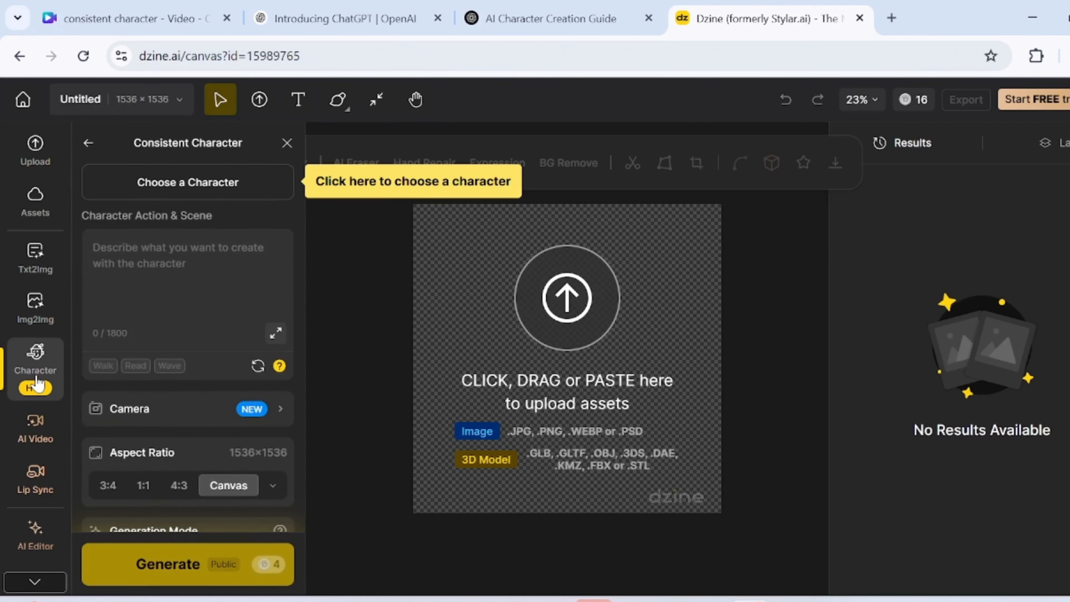
pyautogui.click(35, 361)
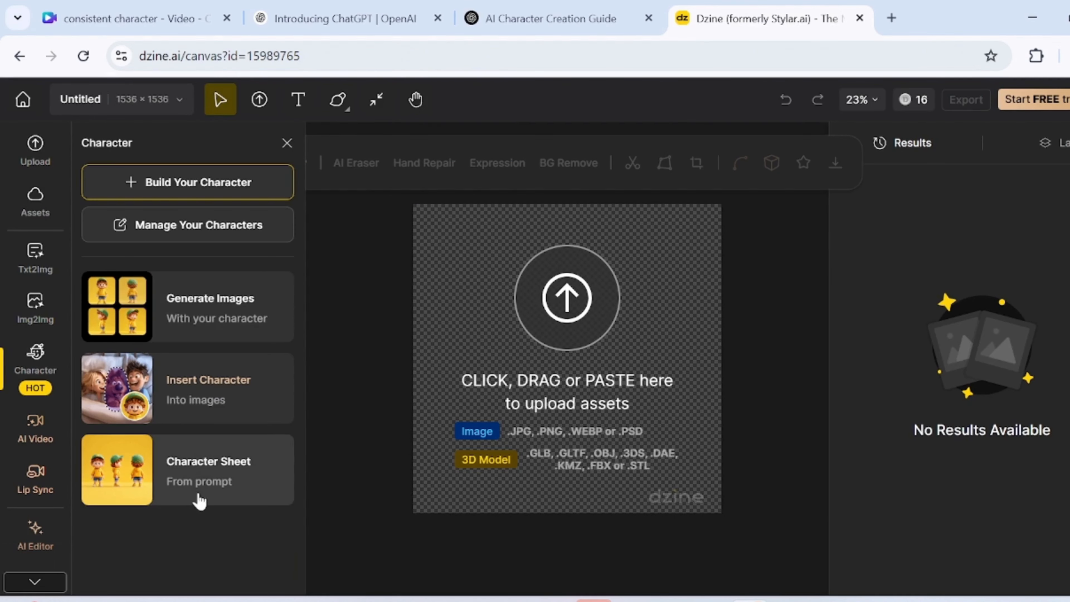
pyautogui.click(173, 479)
# - Set the character sheet's style to PixiePop 3D
pyautogui.click(229, 185)
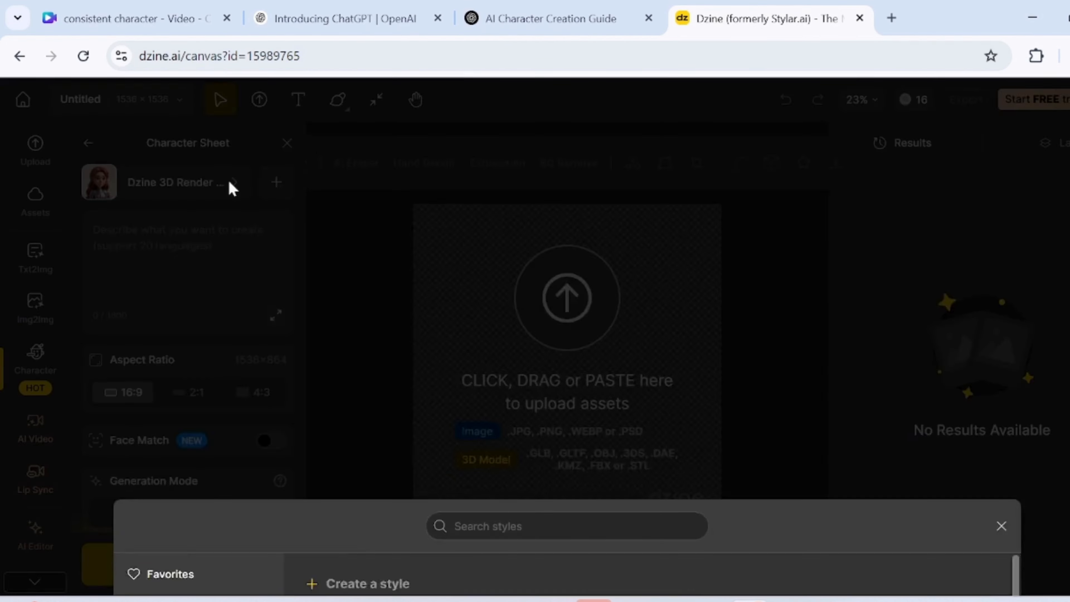
pyautogui.scroll(-3, 546, 422)
pyautogui.click(547, 426)
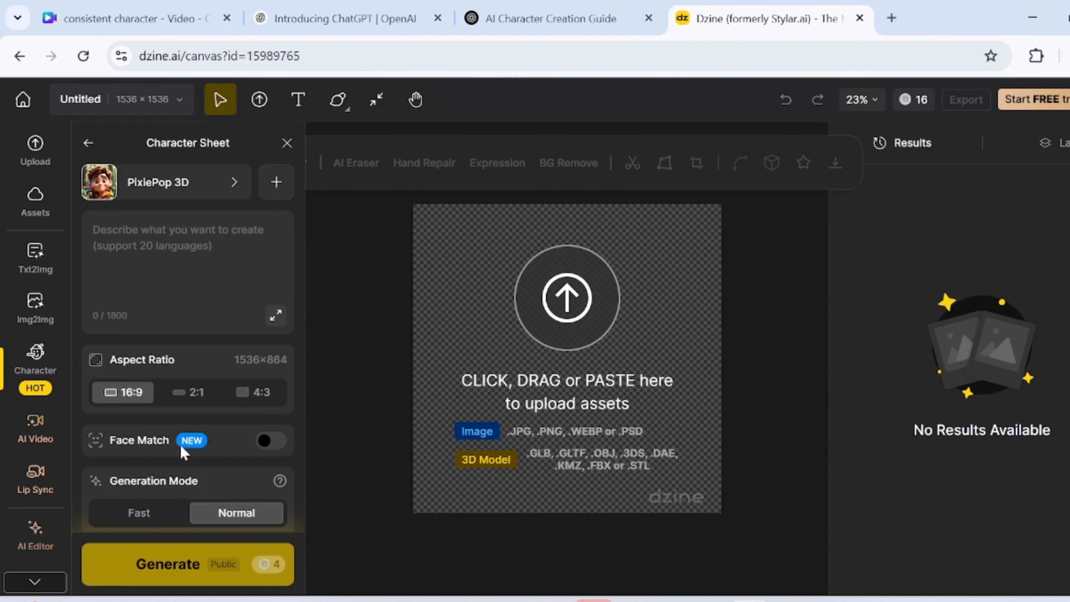
# - Switch to ChatGPT and copy the 14-year-old girl's character description under "Picnic in the Garden"
pyautogui.click(527, 18)
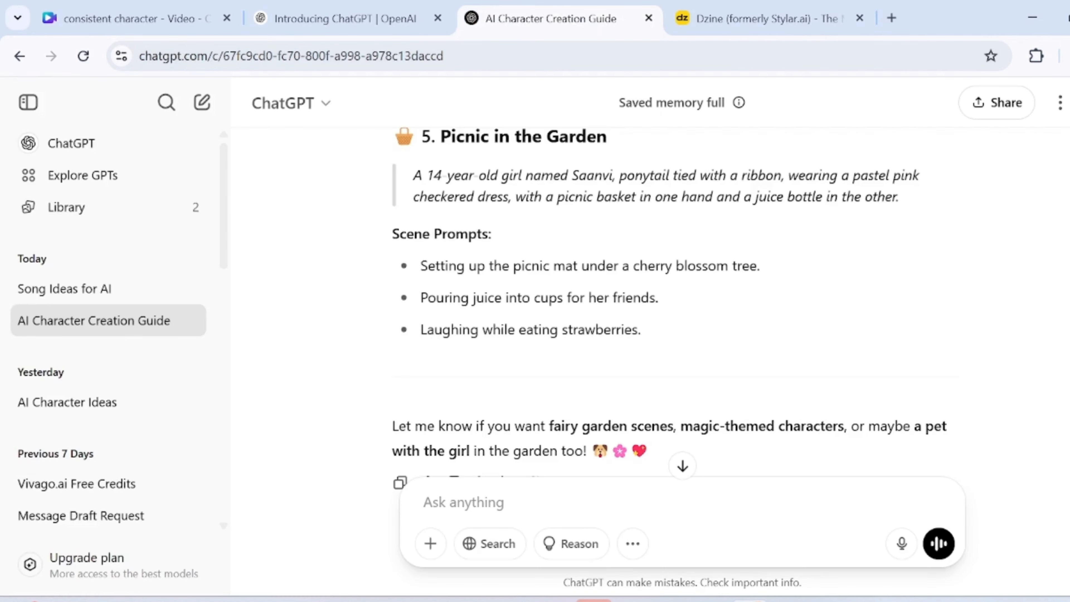
pyautogui.moveTo(415, 179); pyautogui.dragTo(916, 200)
pyautogui.hotkey('ctrl', 'c')
# - Return to Dzine, enter the copied description followed by "one body only" as the prompt, and generate the character sheets
pyautogui.click(759, 18)
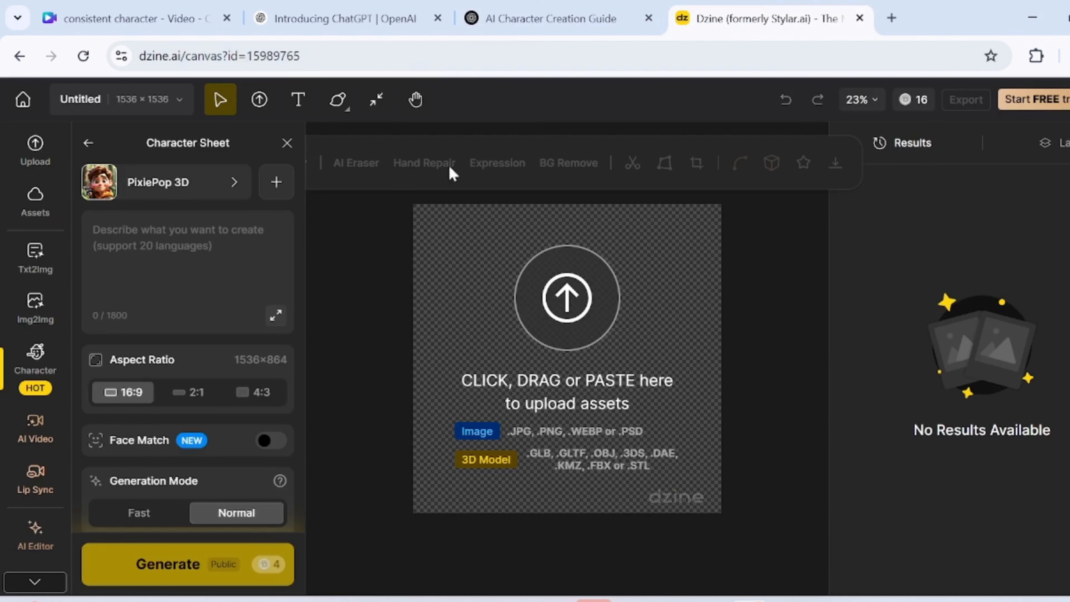
pyautogui.click(94, 249)
pyautogui.hotkey('ctrl', 'v')
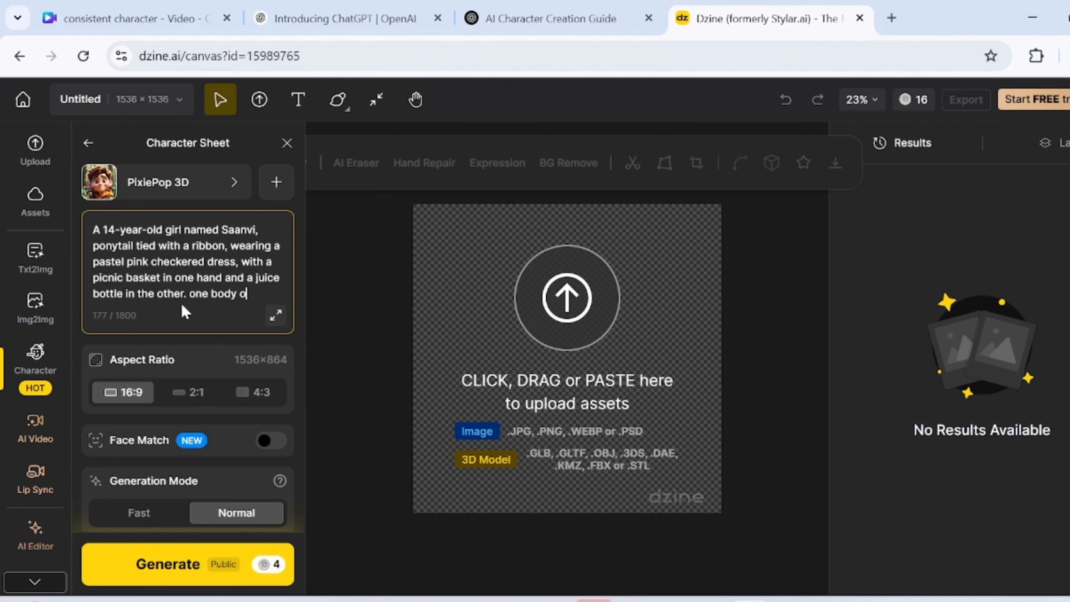
pyautogui.click(154, 567)
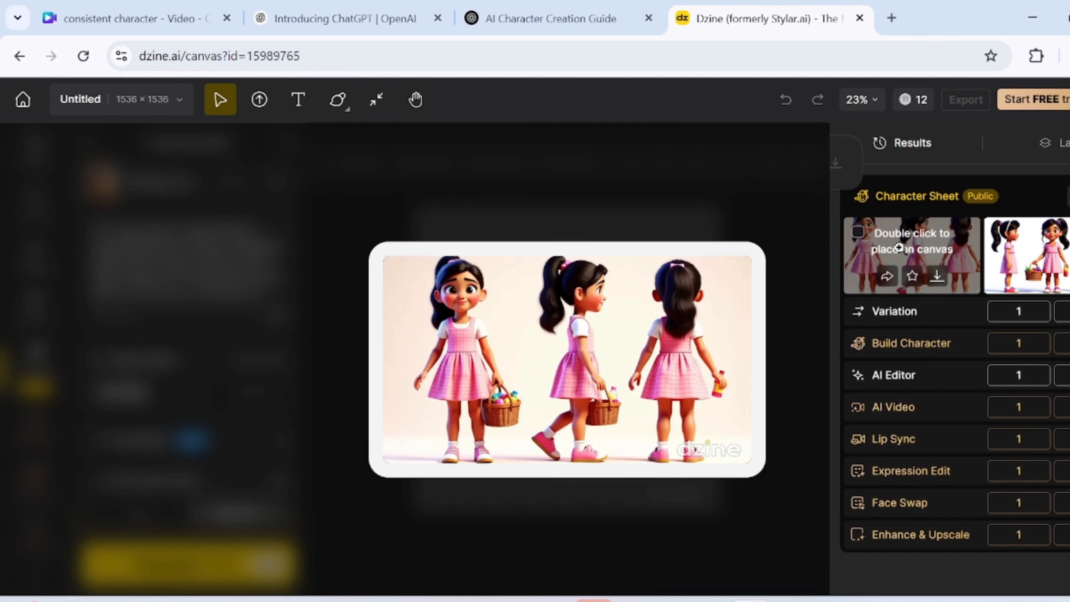
pyautogui.moveTo(1038, 240)
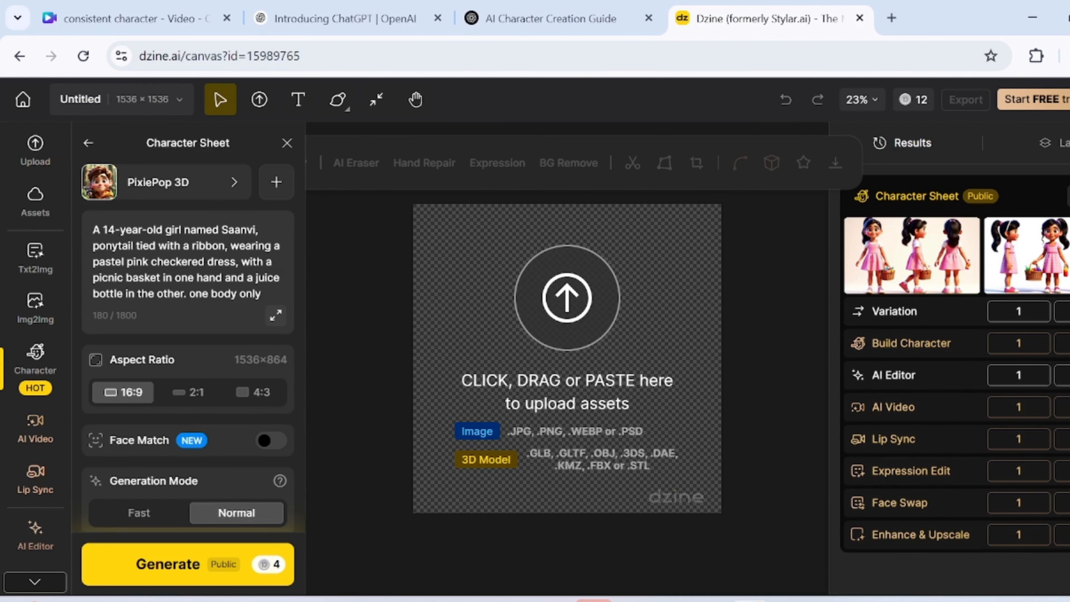
# - Remove "one body only" from the prompt and copy the scene "Setting up the picnic mat under a cherry blossom tree." from ChatGPT
pyautogui.moveTo(261, 294); pyautogui.dragTo(196, 294)
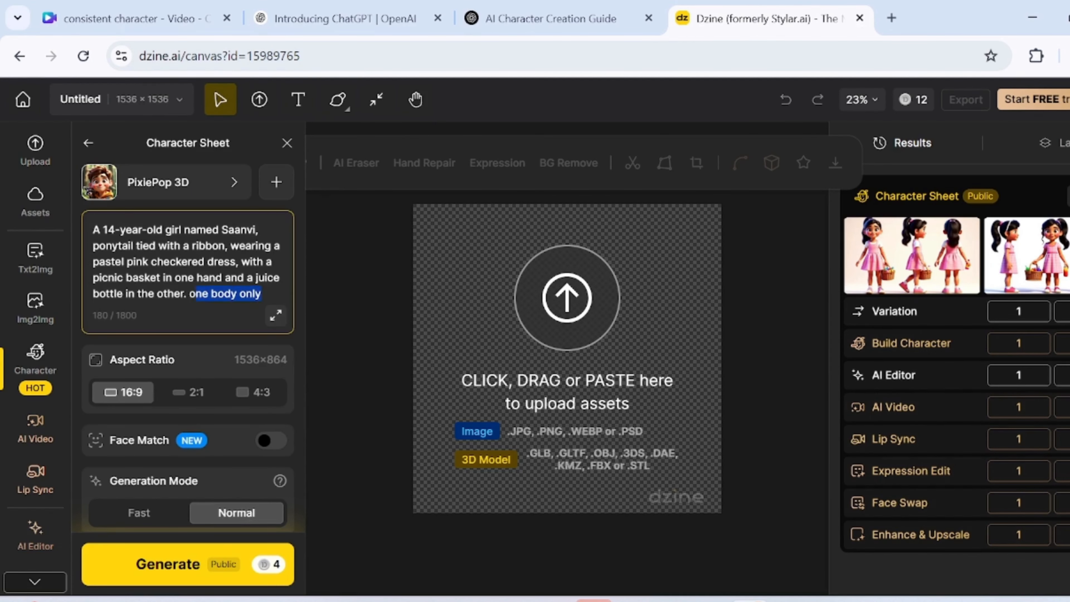
pyautogui.press('BackSpace')
pyautogui.click(526, 4)
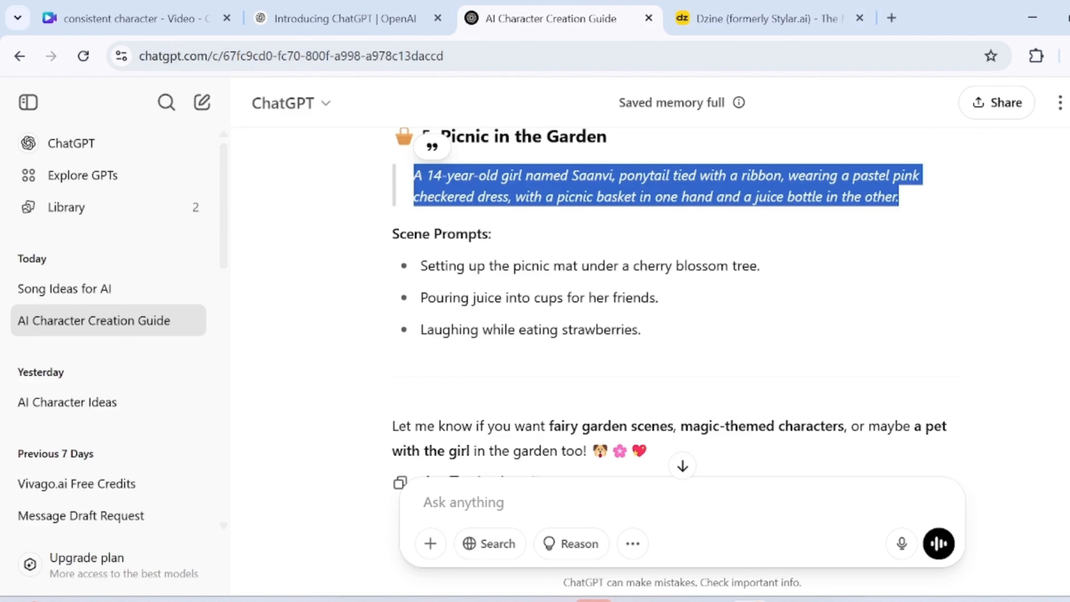
pyautogui.moveTo(420, 266); pyautogui.dragTo(767, 279)
pyautogui.hotkey('ctrl', 'c')
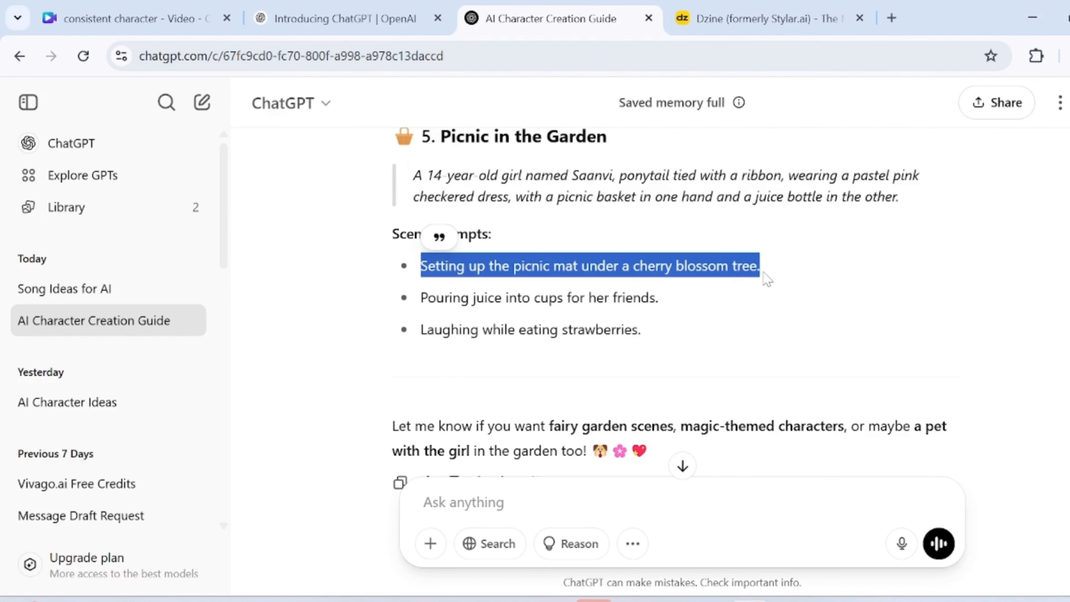
# - Return to Dzine, append the copied picnic mat scene to the character description, and generate the images
pyautogui.click(759, 18)
pyautogui.hotkey('ctrl', 'v')
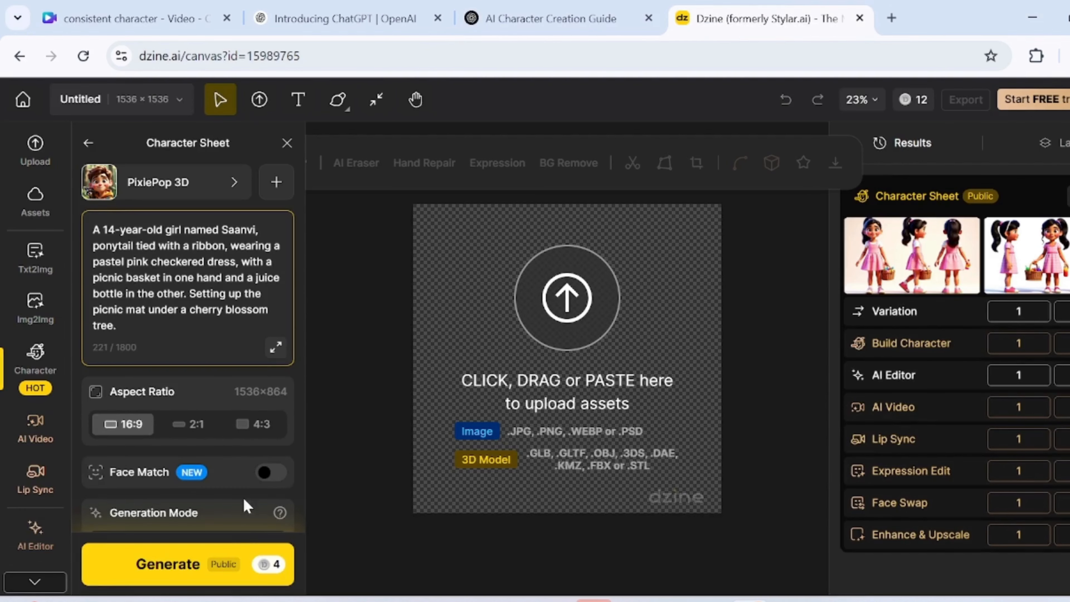
pyautogui.click(168, 564)
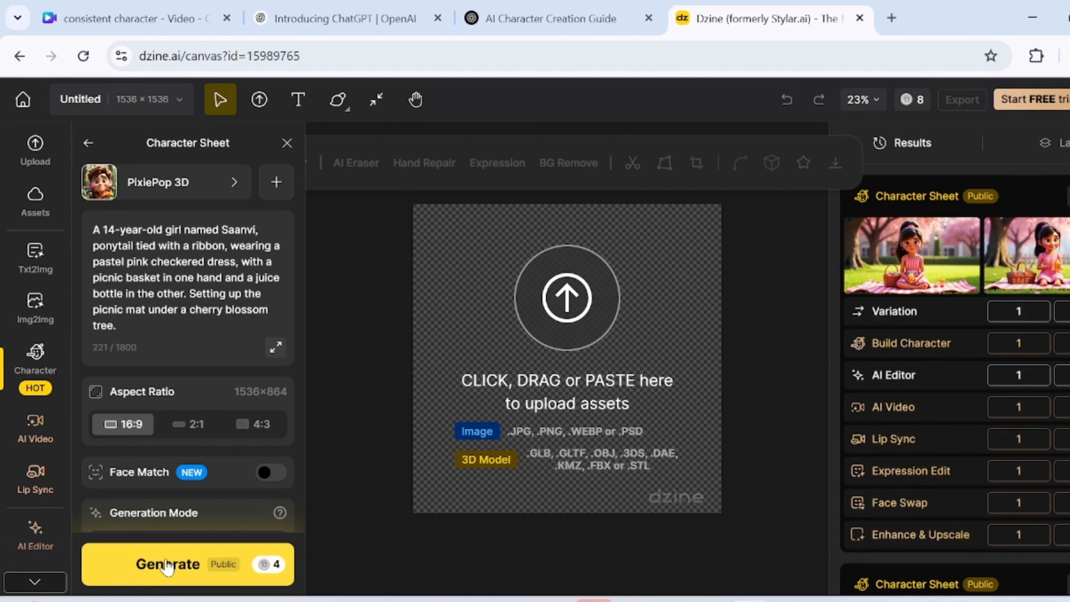
# - Examine the cherry blossom picnic images and compare the girl's look with the earlier character sheets
pyautogui.moveTo(894, 260)
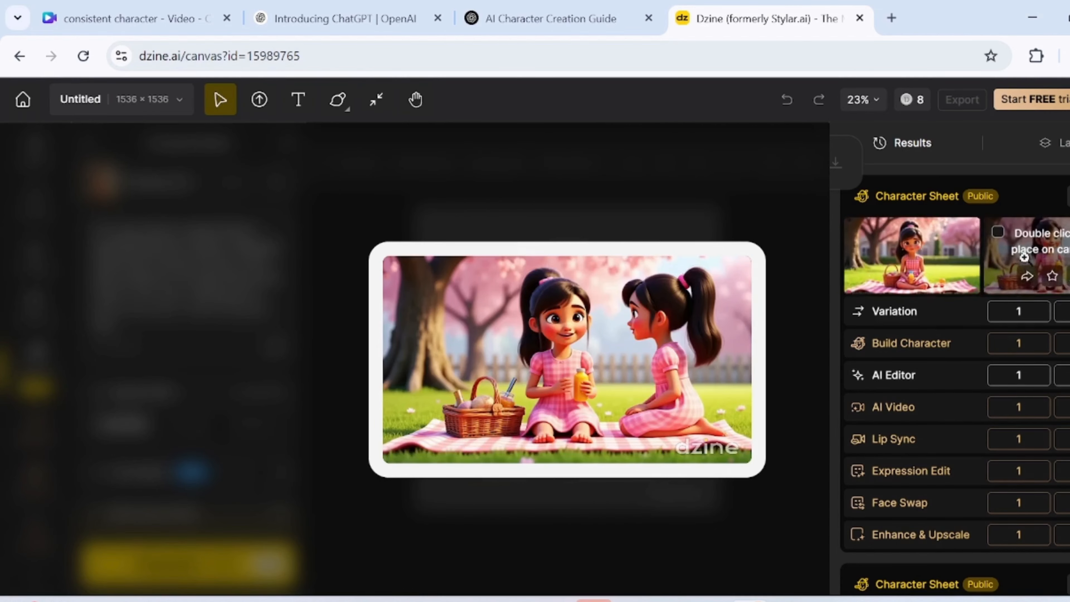
pyautogui.scroll(-4, 1026, 264)
pyautogui.scroll(-1, 969, 337)
pyautogui.scroll(4, 963, 287)
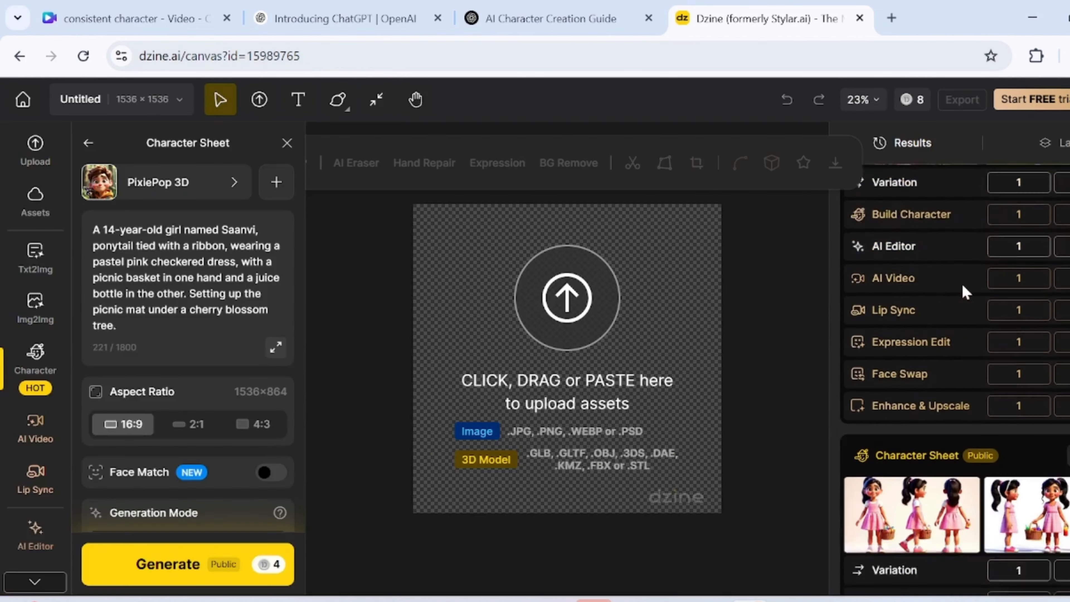
pyautogui.moveTo(927, 215)
pyautogui.scroll(1, 927, 214)
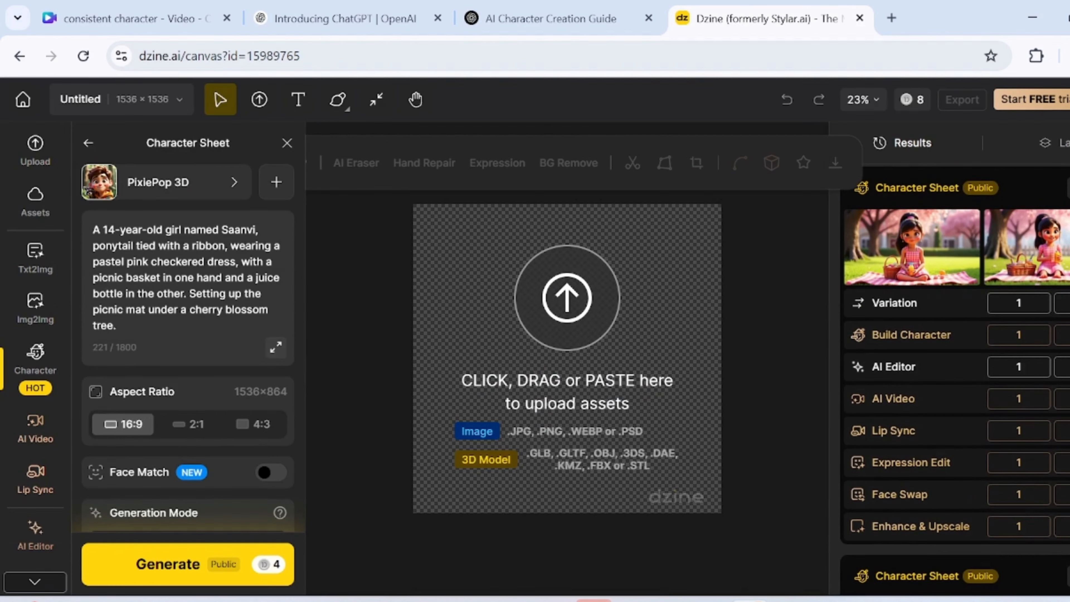
# - Select the picnic mat scene sentence at the end of the prompt
pyautogui.moveTo(215, 294); pyautogui.dragTo(116, 326)
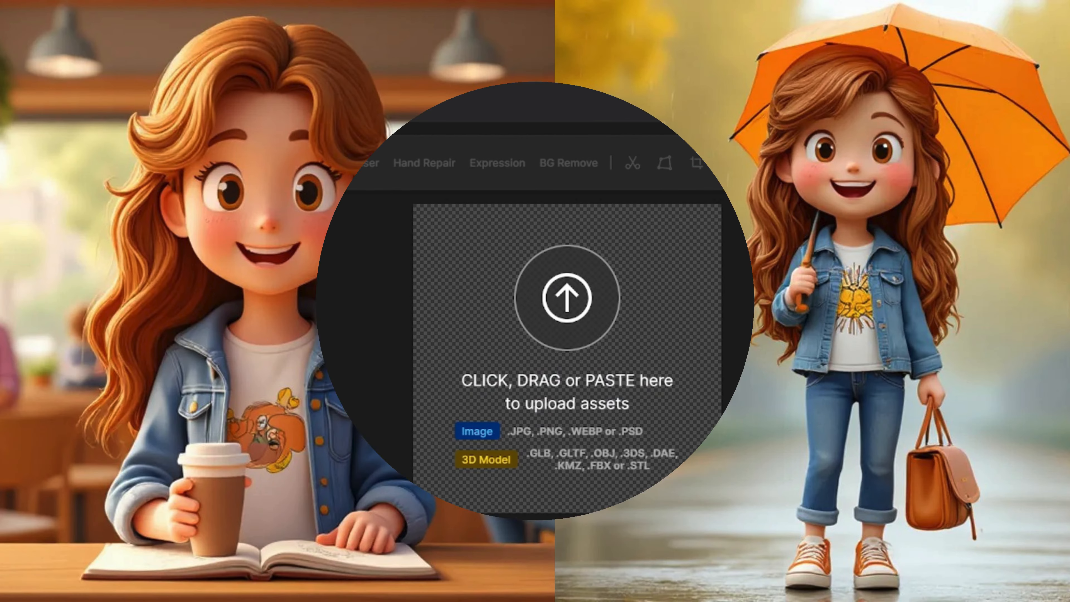